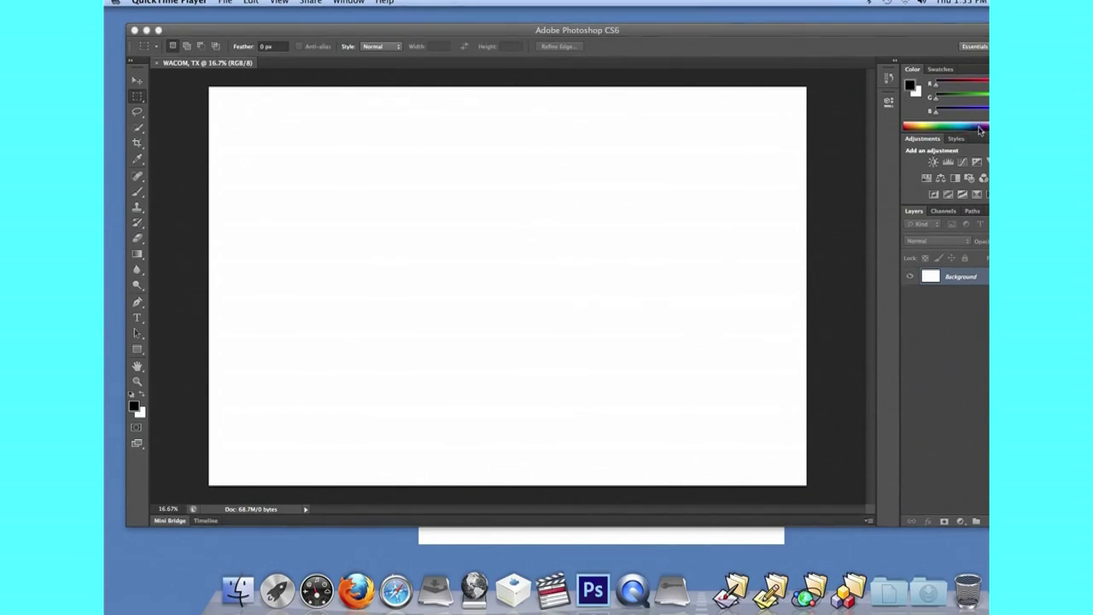
Step: Undo the stray selection, deselect, and switch to the Brush Tool on the blank canvas
left_click(983, 127)
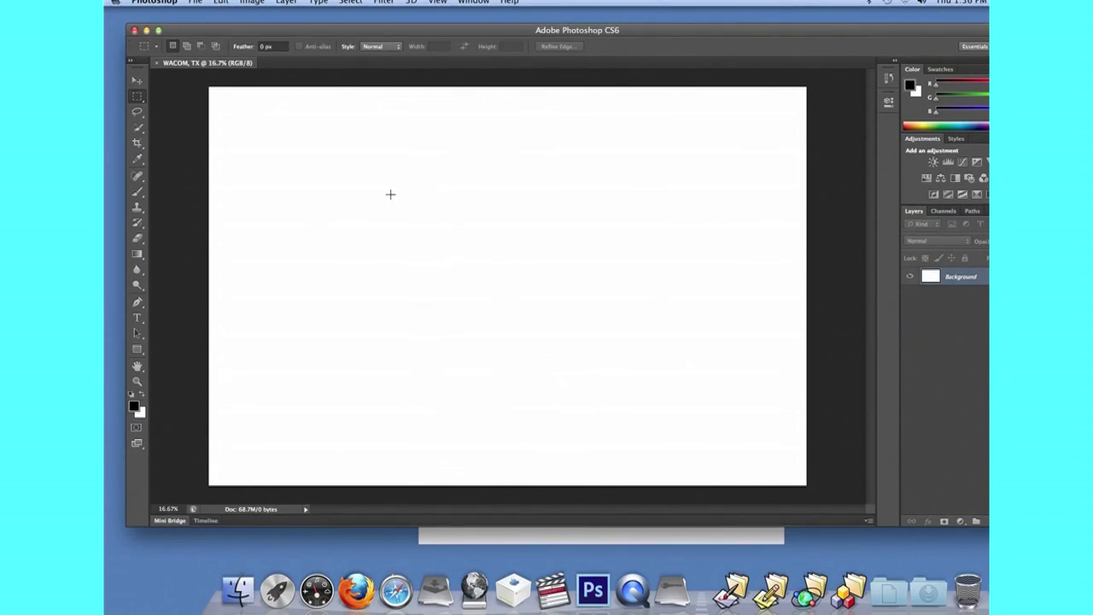
left_click_drag(344, 202, 341, 152)
left_click_drag(140, 195, 188, 190)
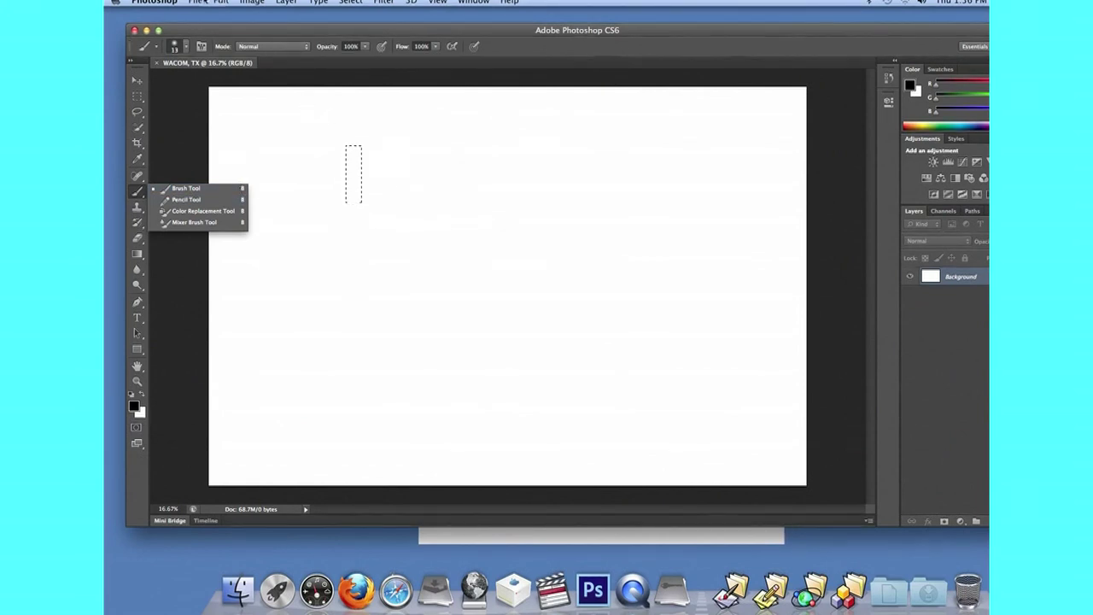
left_click(198, 3)
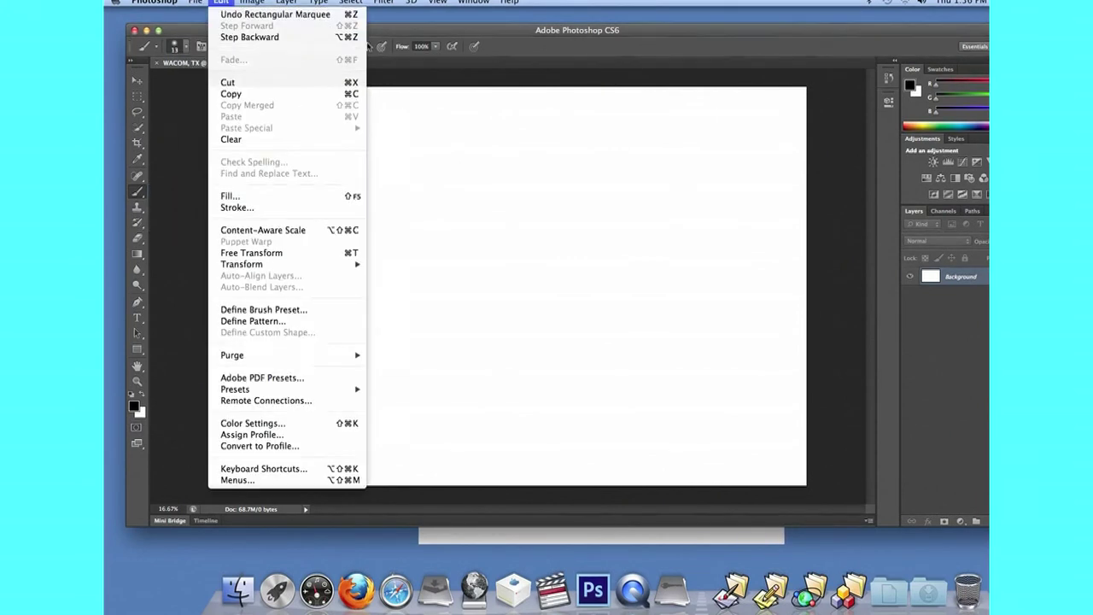
mouse_move(220, 2)
left_click(247, 37)
key("ctrl+d")
left_click(139, 192)
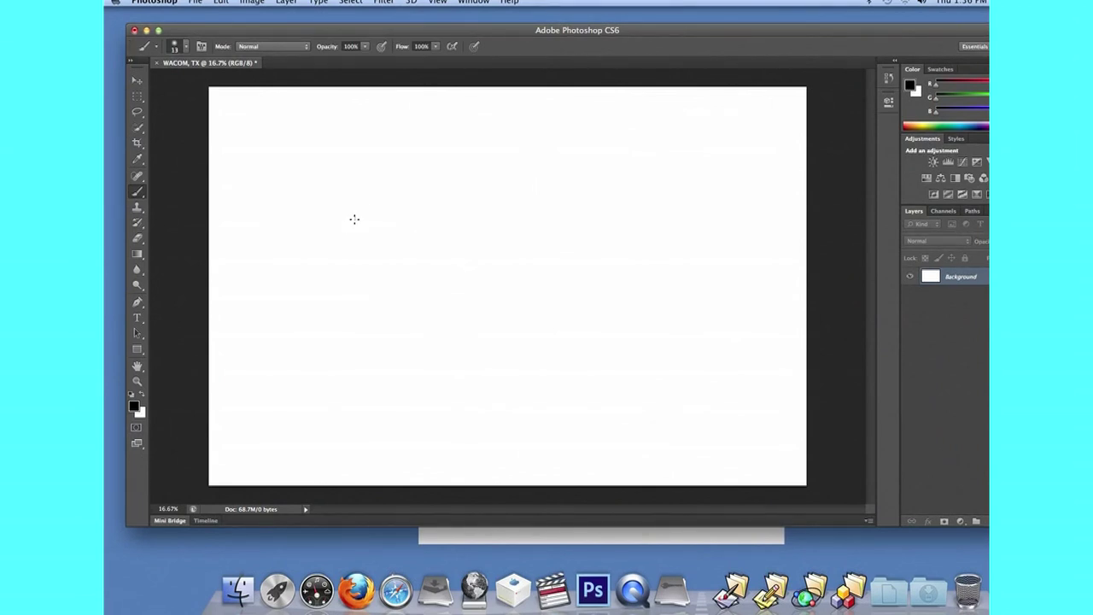
Step: Brush the cap with seam and button, the long hair, the forehead-and-nose profile and beard
mouse_move(359, 185)
left_mouse_down()
mouse_move(376, 154)
mouse_move(476, 157)
mouse_move(498, 226)
mouse_move(559, 233)
mouse_move(368, 241)
mouse_move(354, 218)
left_mouse_up()
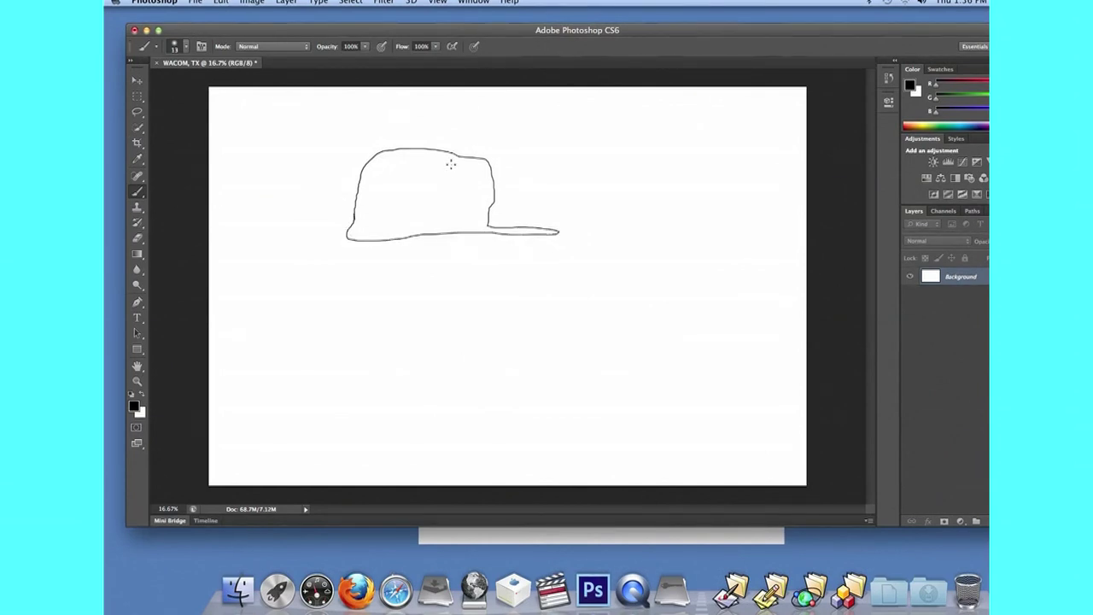
left_click_drag(461, 156, 446, 219)
mouse_move(440, 149)
left_mouse_down()
mouse_move(417, 147)
mouse_move(437, 146)
left_mouse_up()
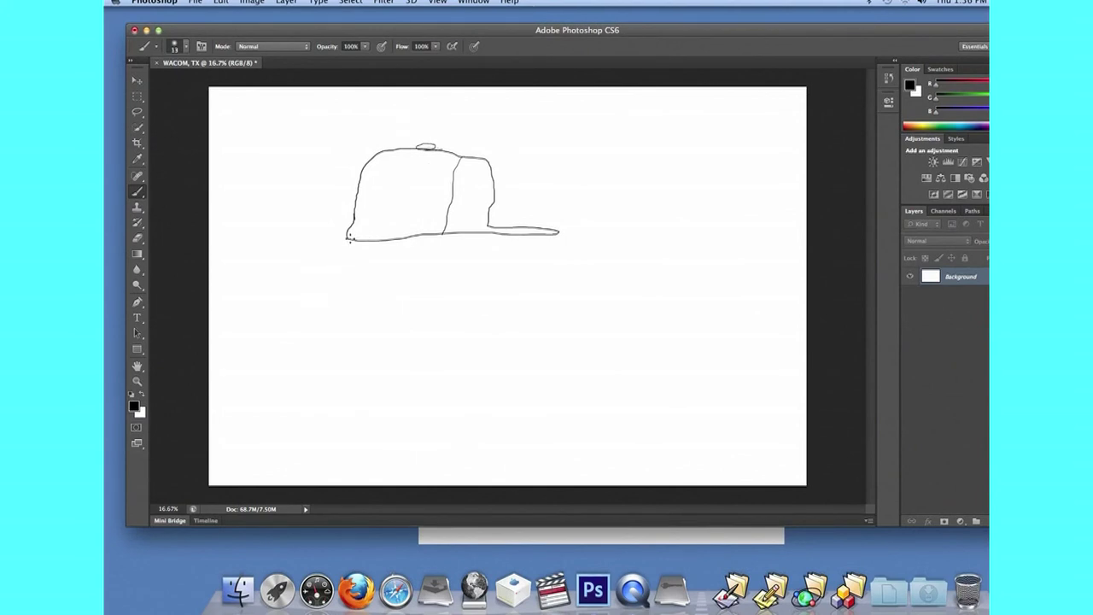
mouse_move(349, 240)
left_mouse_down()
mouse_move(353, 411)
mouse_move(380, 343)
mouse_move(415, 297)
left_mouse_up()
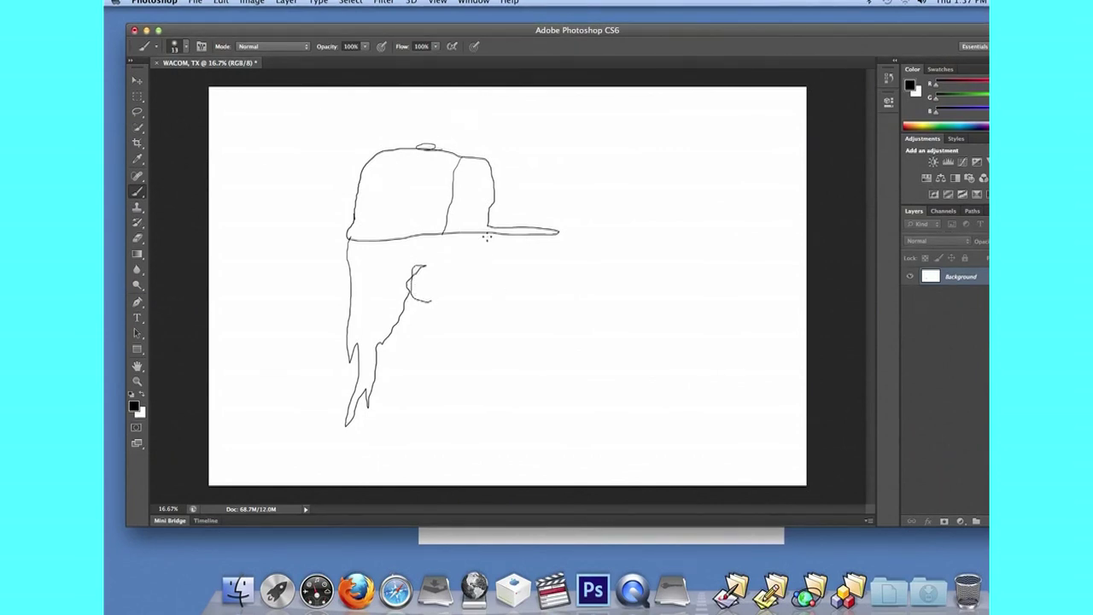
mouse_move(485, 232)
left_mouse_down()
mouse_move(515, 299)
mouse_move(488, 324)
left_mouse_up()
mouse_move(501, 338)
left_mouse_down()
mouse_move(494, 382)
mouse_move(435, 354)
mouse_move(435, 336)
left_mouse_up()
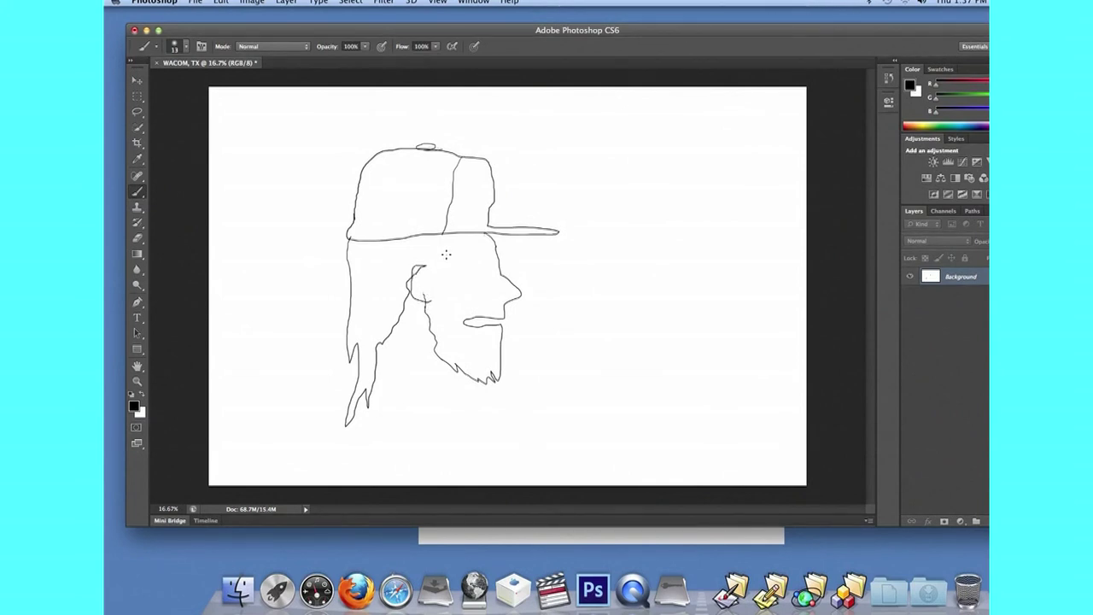
Step: Draw the cheek line, a round glasses lens and two temple lines back to the ear
left_click_drag(443, 250, 432, 264)
left_click_drag(488, 249, 496, 283)
left_click_drag(483, 254, 448, 265)
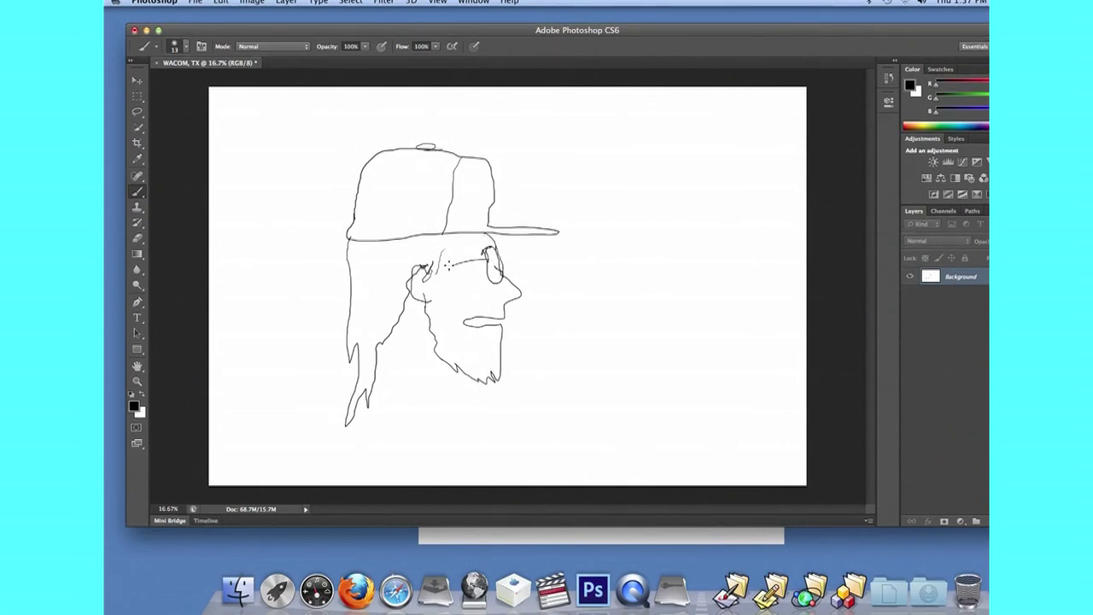
left_click_drag(461, 266, 410, 288)
left_click(184, 49)
Step: Resize the brush from 5000 px to 74 px and paint thick black shading into the hair
left_click_drag(151, 86, 293, 177)
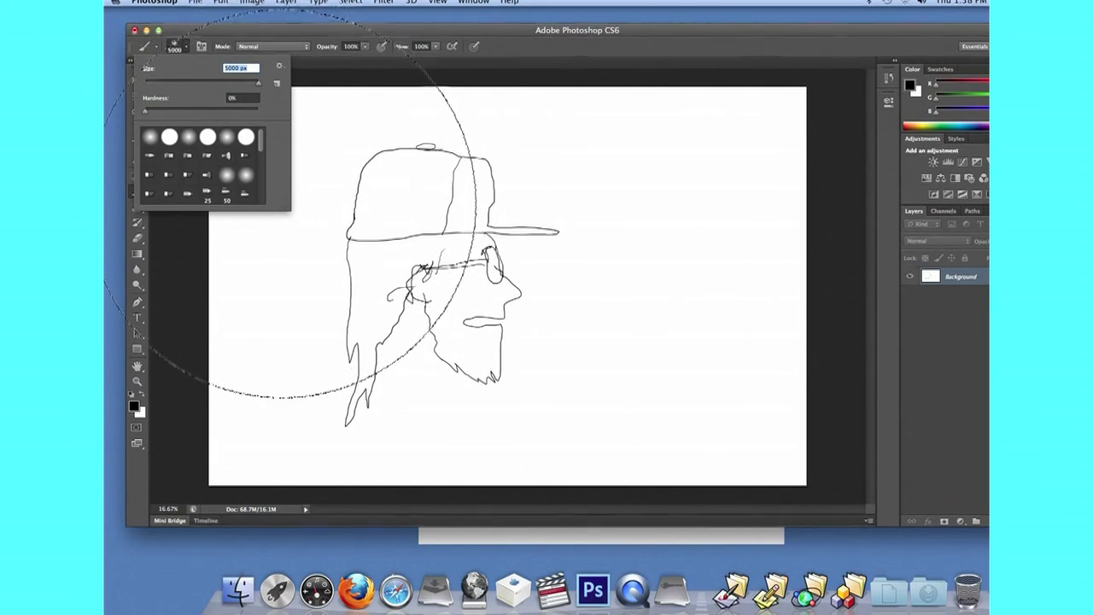
left_click(379, 251)
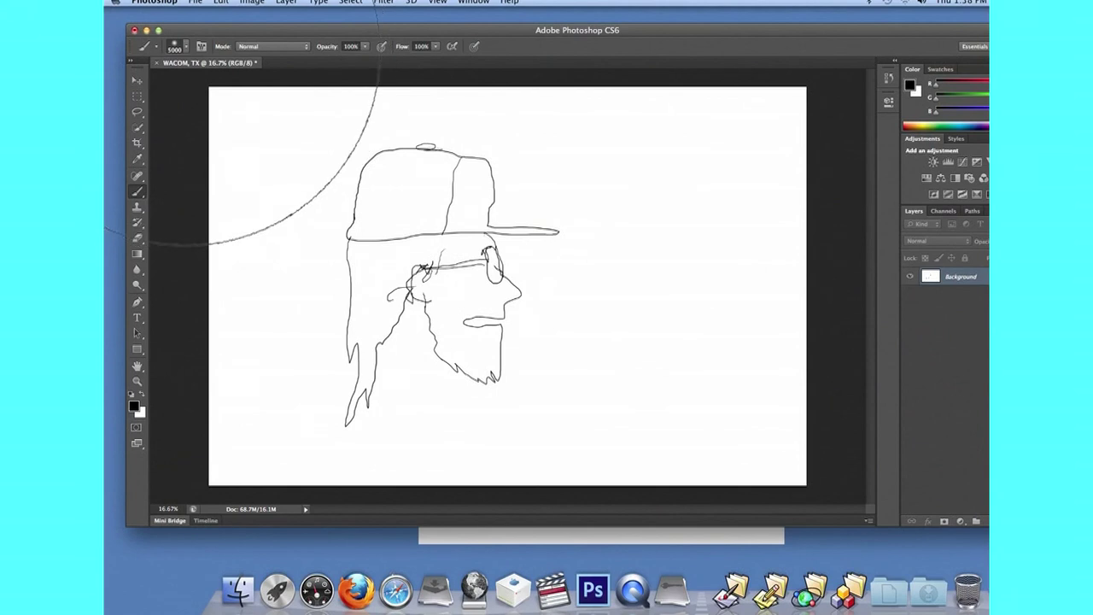
right_click(282, 68)
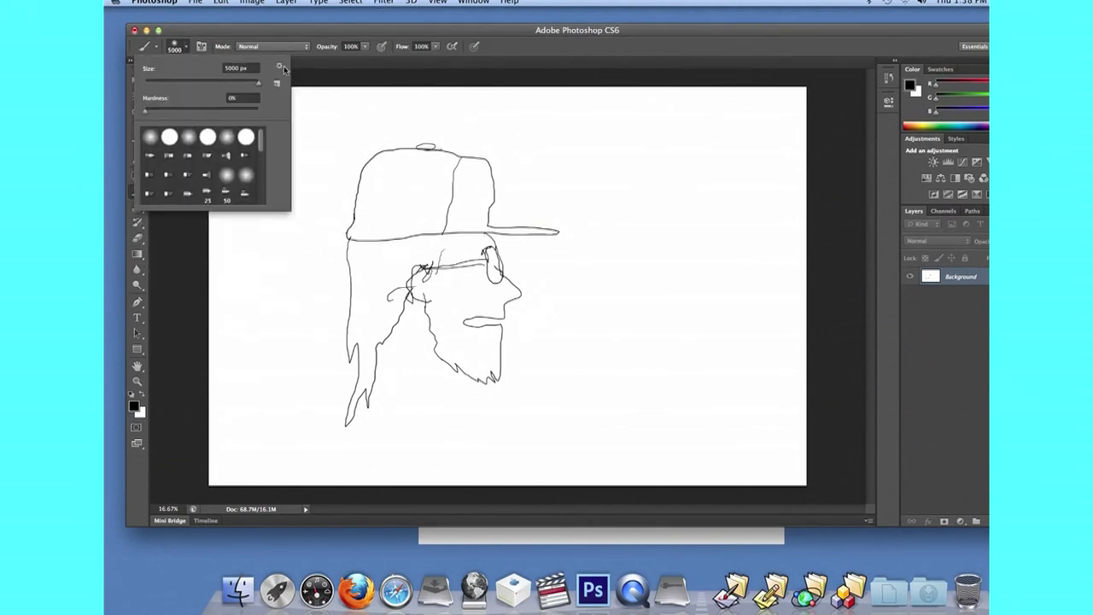
left_click(183, 46)
left_click(184, 46)
mouse_move(258, 85)
left_mouse_down()
mouse_move(174, 83)
mouse_move(182, 79)
left_mouse_up()
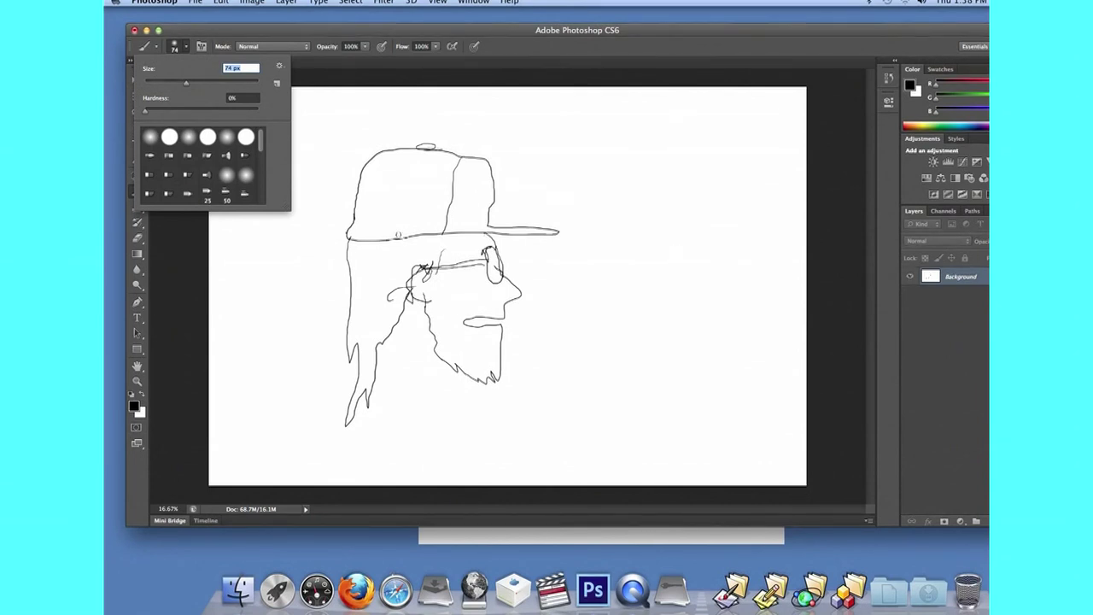
left_click(383, 262)
mouse_move(383, 263)
left_mouse_down()
mouse_move(367, 294)
mouse_move(385, 317)
mouse_move(361, 380)
mouse_move(354, 307)
mouse_move(350, 345)
mouse_move(401, 292)
mouse_move(413, 258)
mouse_move(371, 280)
mouse_move(413, 256)
left_mouse_up()
mouse_move(365, 285)
left_mouse_down()
mouse_move(355, 261)
mouse_move(444, 238)
mouse_move(426, 263)
mouse_move(428, 290)
mouse_move(467, 366)
mouse_move(494, 367)
mouse_move(504, 318)
mouse_move(456, 317)
mouse_move(460, 340)
mouse_move(471, 328)
mouse_move(495, 335)
mouse_move(491, 354)
mouse_move(449, 358)
left_mouse_up()
Step: Thicken the hair shading, fill the glasses lens black, then reduce the brush to 39 px
mouse_move(359, 291)
left_mouse_down()
mouse_move(370, 309)
mouse_move(363, 331)
mouse_move(383, 268)
mouse_move(424, 245)
mouse_move(499, 262)
mouse_move(500, 282)
left_mouse_up()
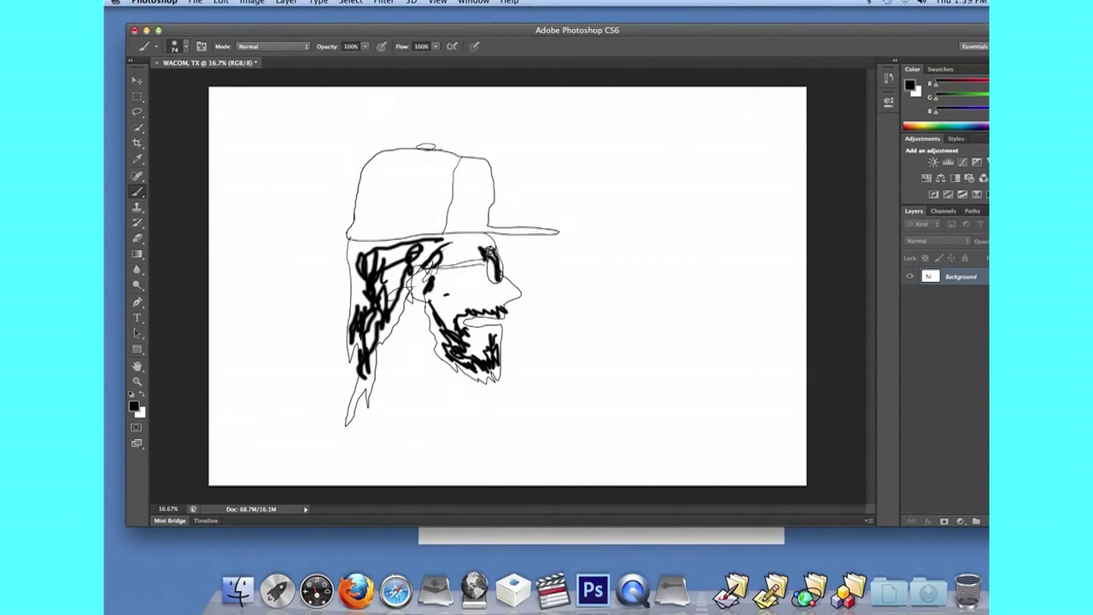
mouse_move(492, 270)
left_mouse_down()
mouse_move(500, 285)
mouse_move(498, 254)
mouse_move(488, 282)
mouse_move(501, 267)
left_mouse_up()
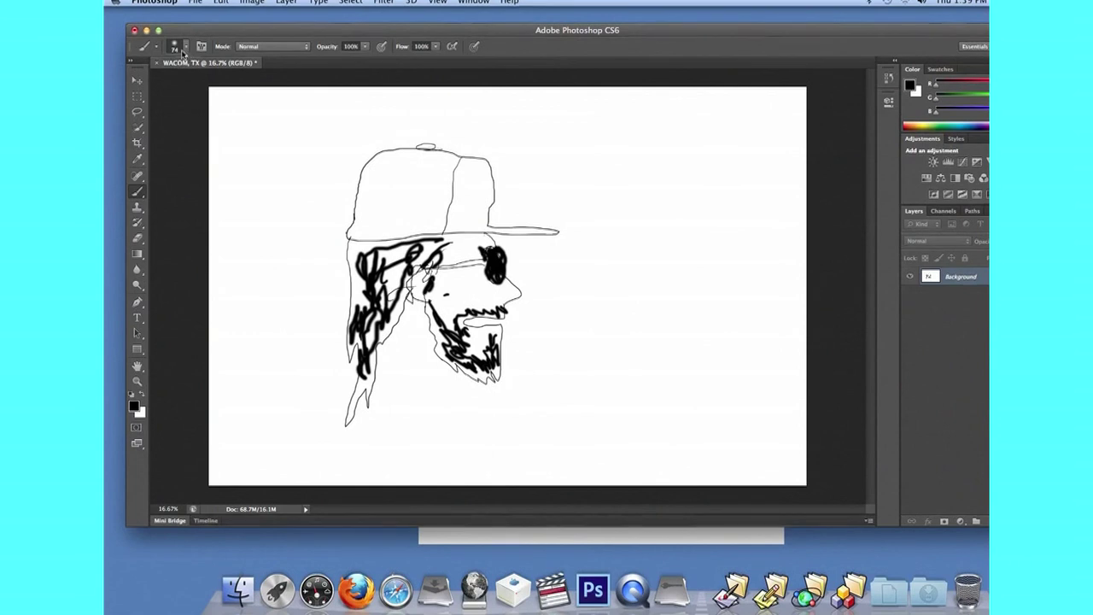
left_click(184, 48)
left_click_drag(192, 85, 166, 84)
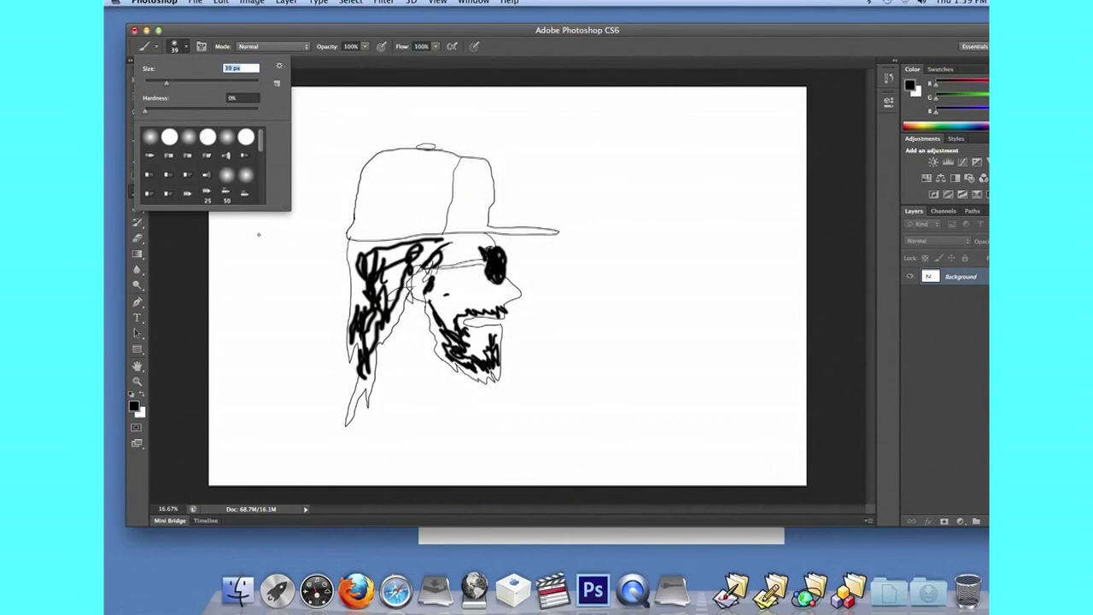
left_click(349, 250)
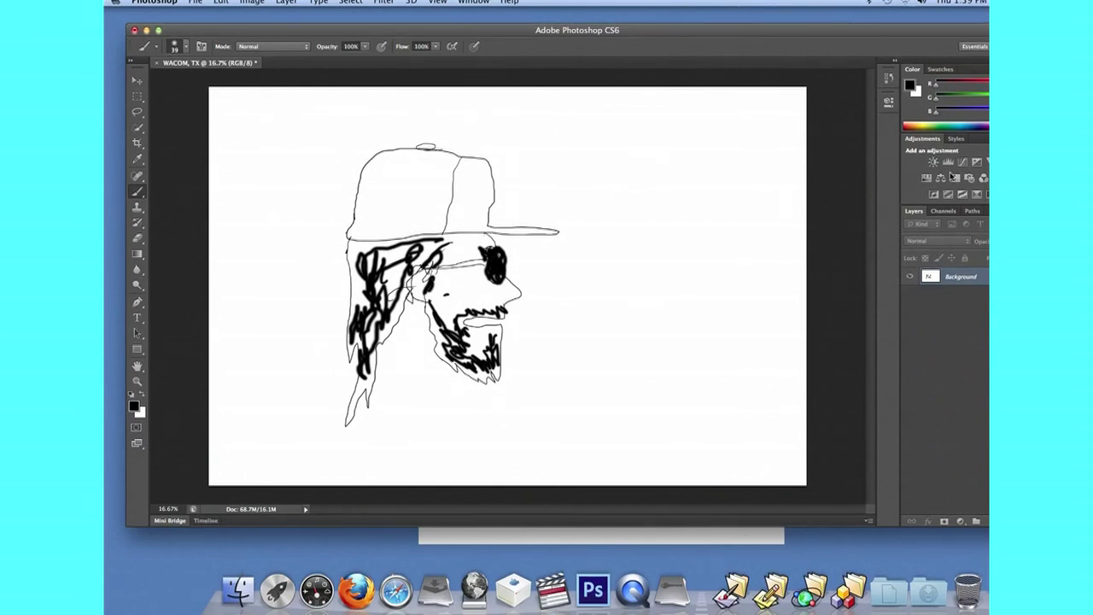
Step: Pick purple in the Color panel and draw a cigarette from the mouth
left_click(982, 122)
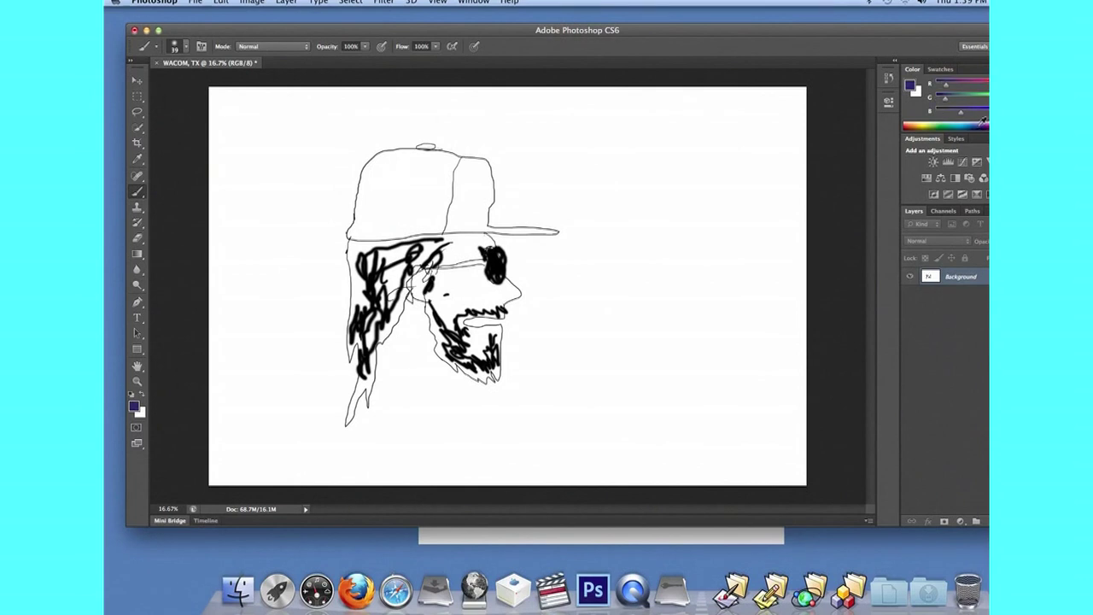
left_click_drag(982, 122, 985, 120)
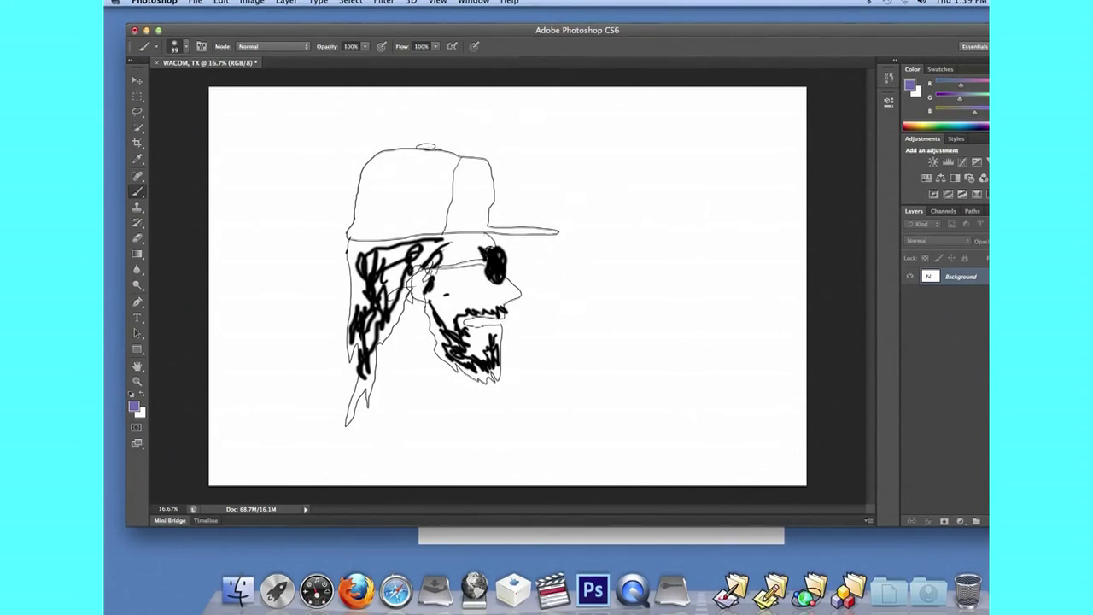
left_click_drag(496, 319, 542, 311)
left_click_drag(520, 334, 523, 313)
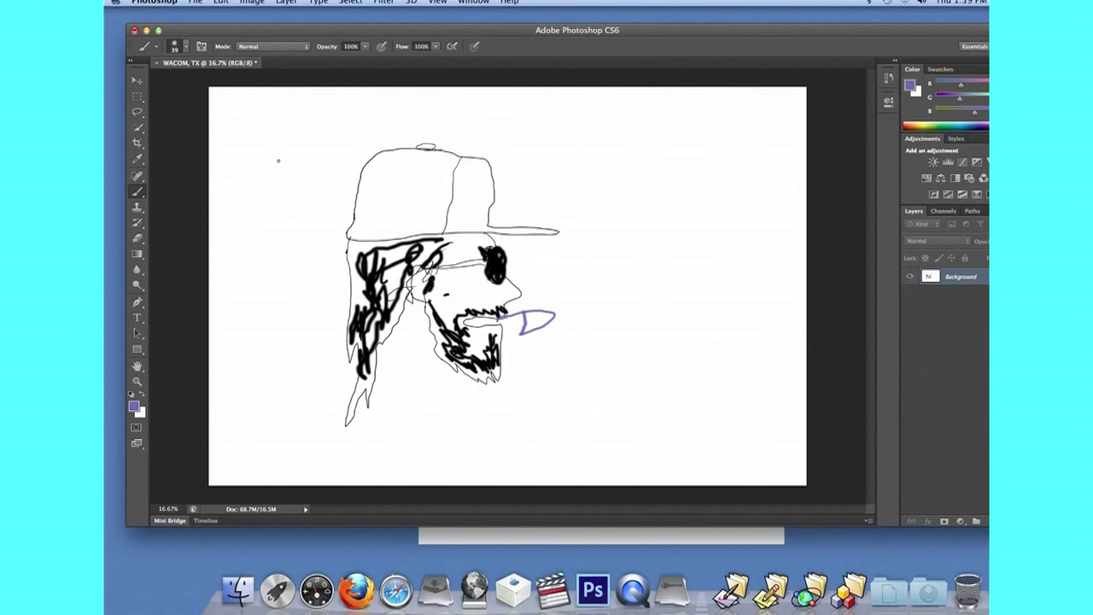
Step: Step backward to remove the first cigarette and redraw a thinner purple one
left_click(221, 3)
left_click(222, 4)
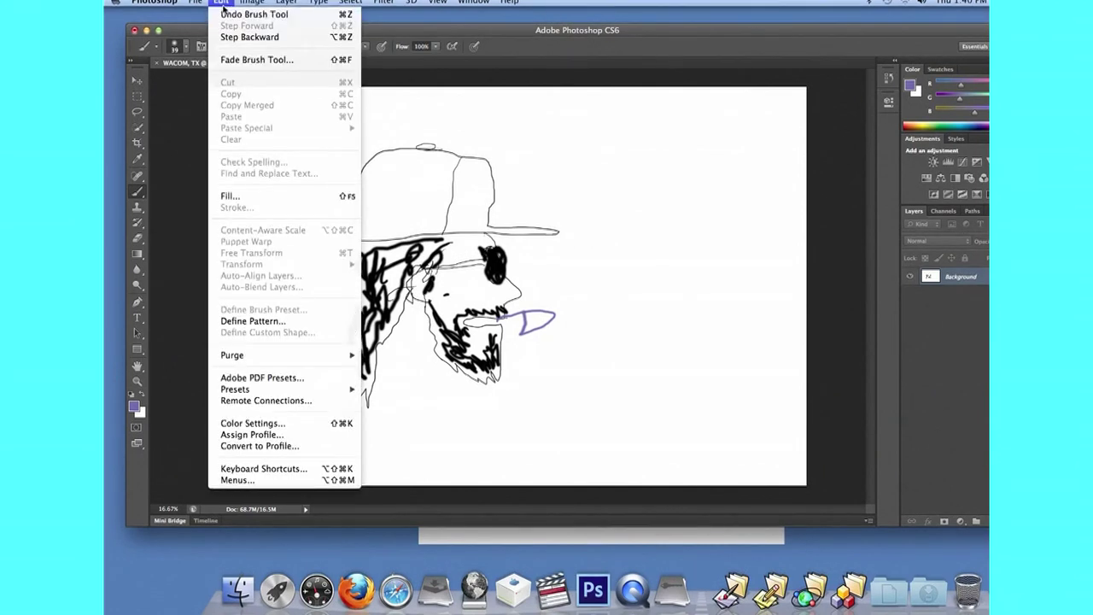
left_click(250, 37)
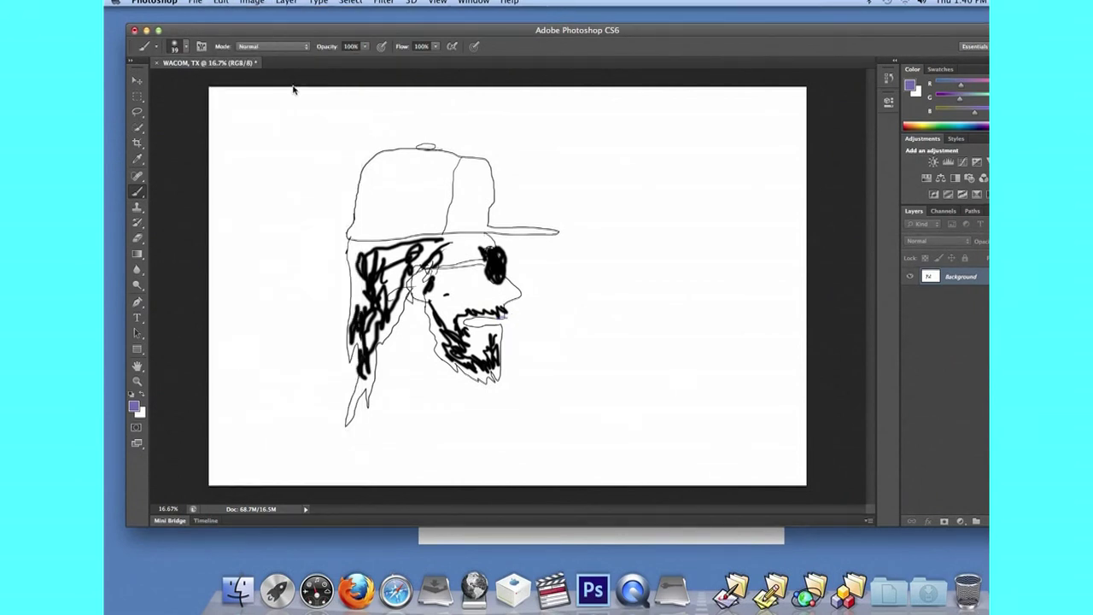
left_click_drag(740, 293, 701, 288)
left_click_drag(510, 319, 541, 315)
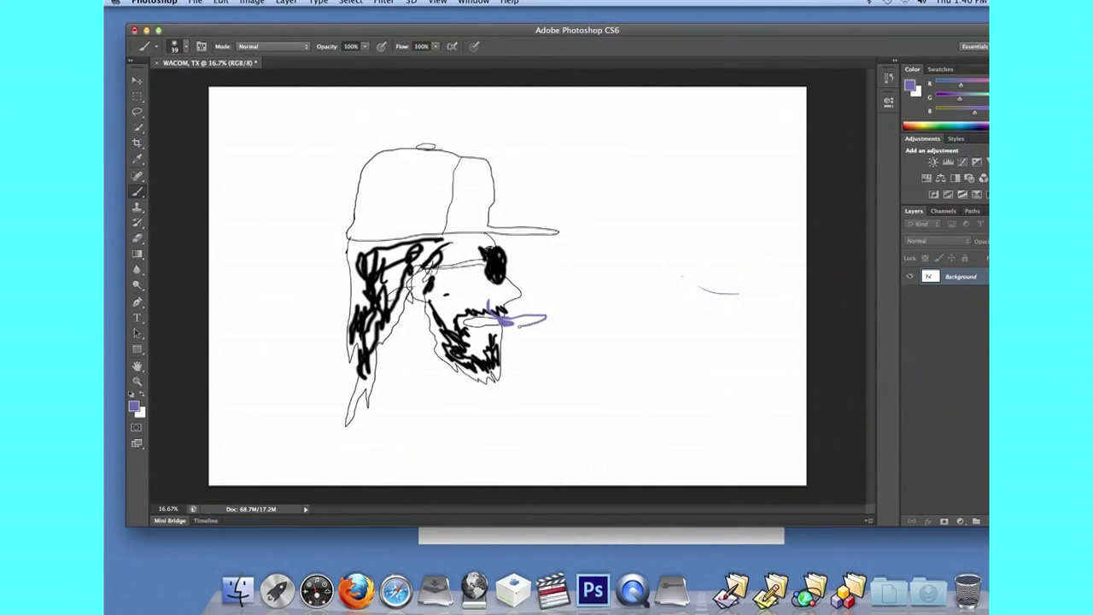
mouse_move(519, 324)
left_mouse_down()
mouse_move(489, 319)
mouse_move(519, 303)
left_mouse_up()
left_click(543, 318)
Step: Dock the Adjustments panel beneath Layers and reset the painting colour to black
left_click_drag(923, 138, 938, 128)
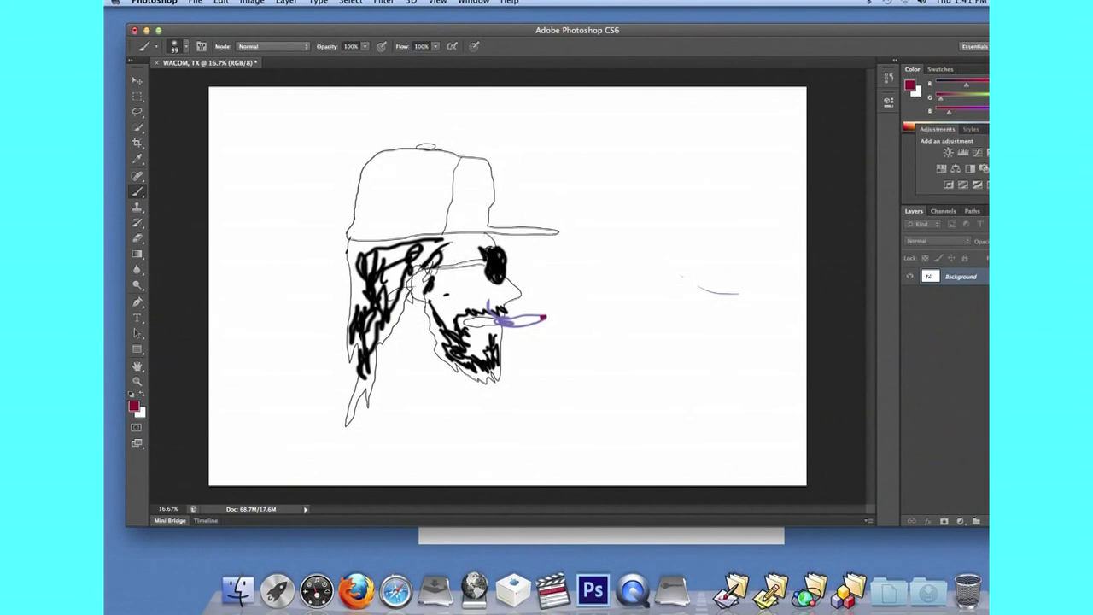
mouse_move(938, 129)
left_mouse_down()
mouse_move(983, 127)
mouse_move(968, 115)
mouse_move(942, 210)
left_mouse_up()
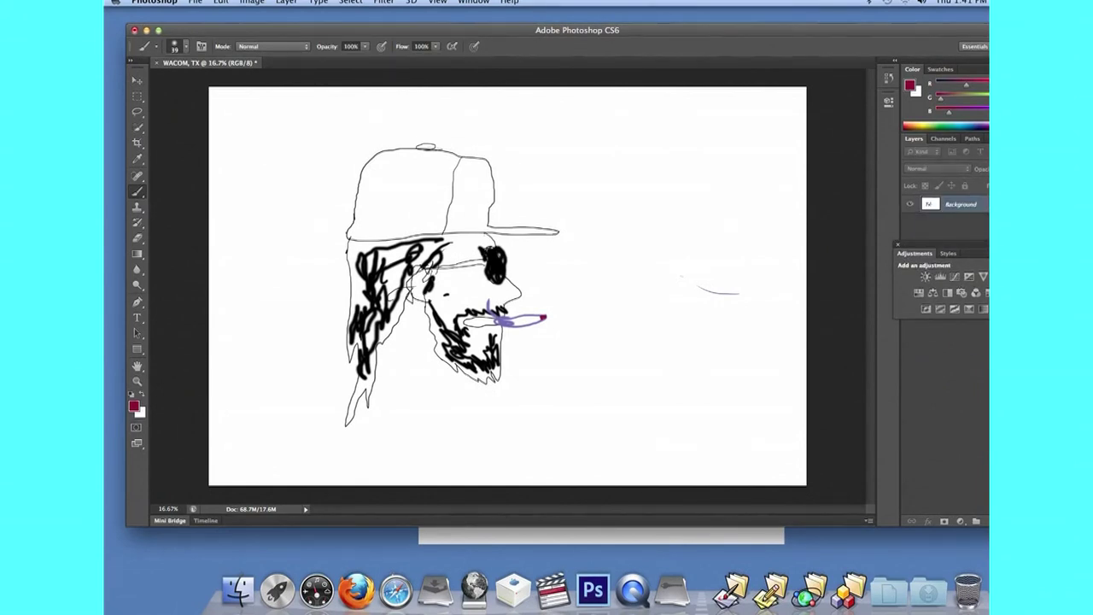
key("d")
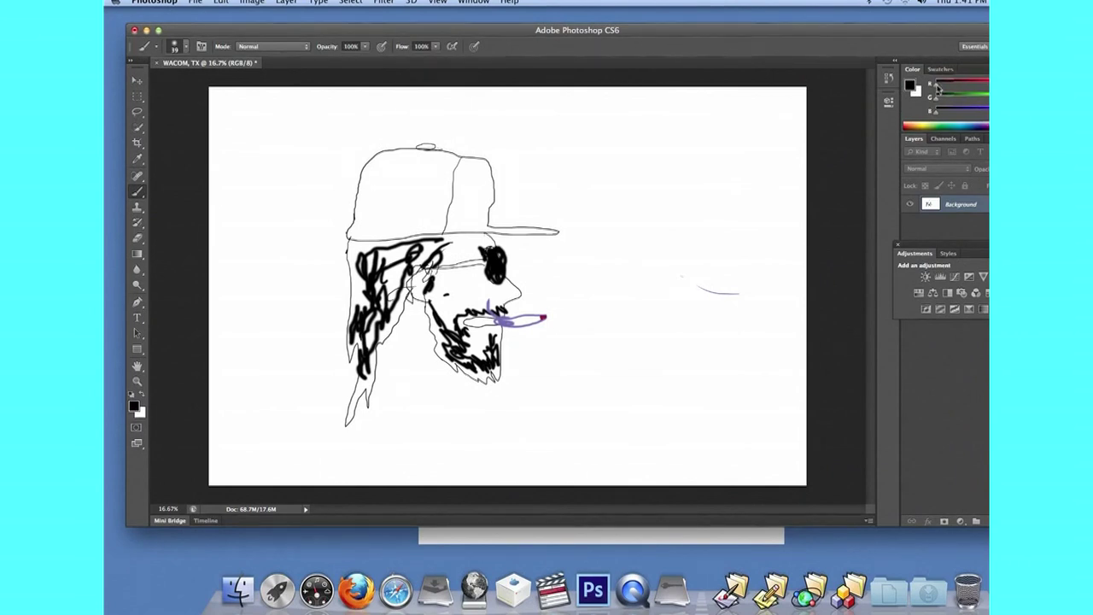
Step: Set the background colour to dark grey #59595a in the colour picker
left_click(919, 94)
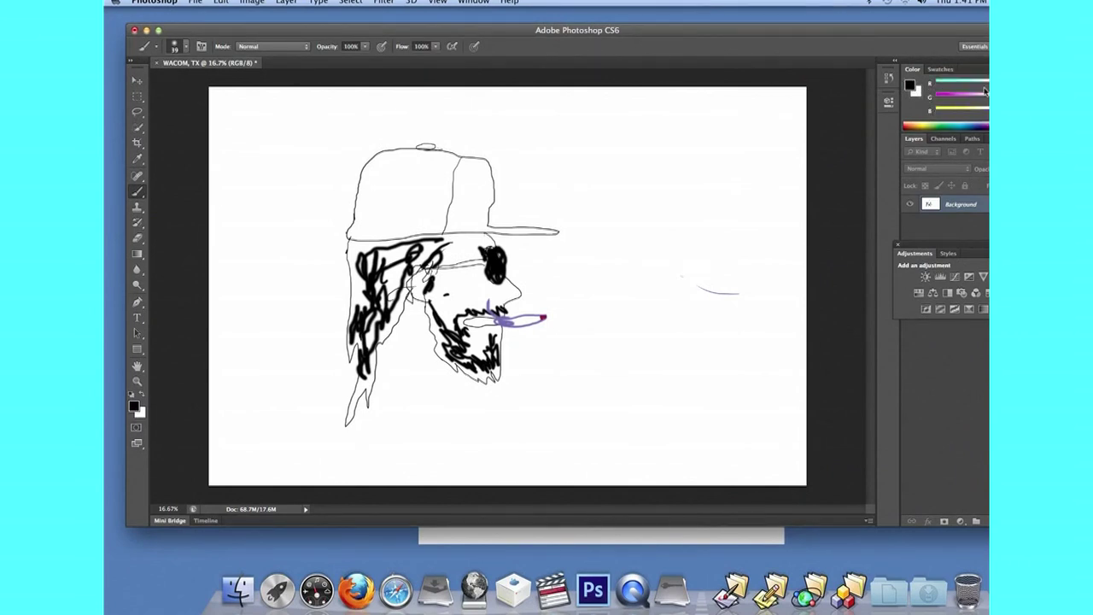
mouse_move(981, 88)
left_mouse_down()
mouse_move(971, 87)
mouse_move(965, 113)
left_mouse_up()
left_click(918, 91)
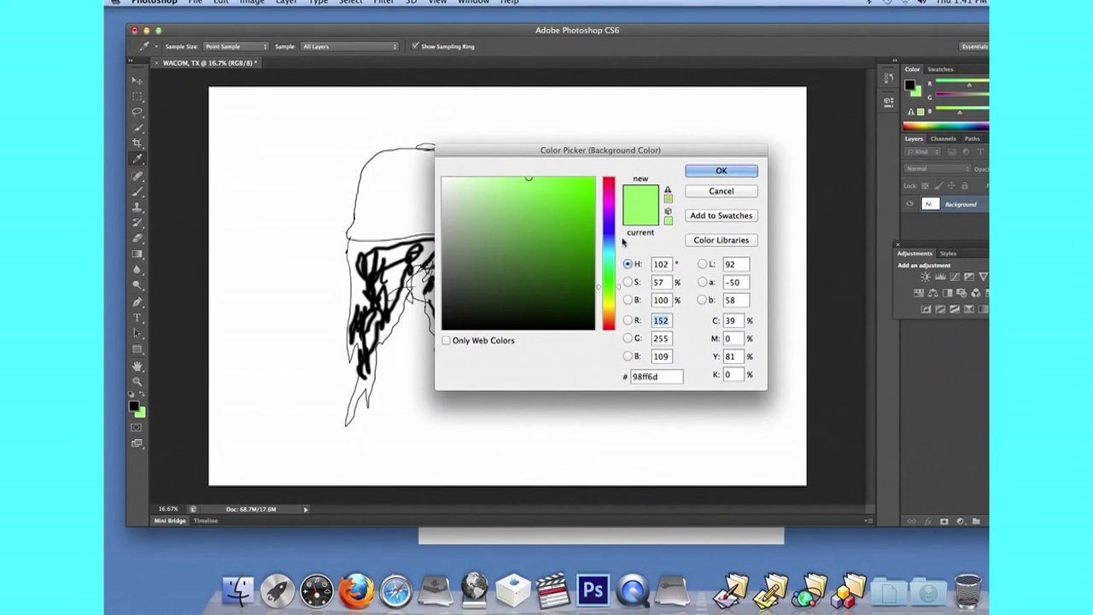
left_click_drag(618, 288, 615, 244)
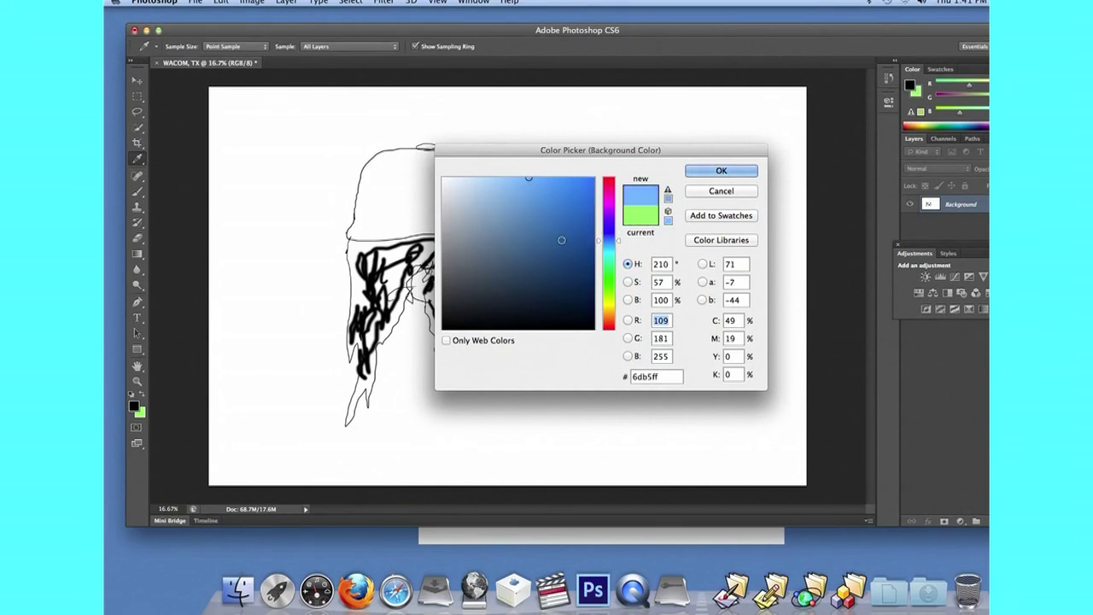
left_click(445, 276)
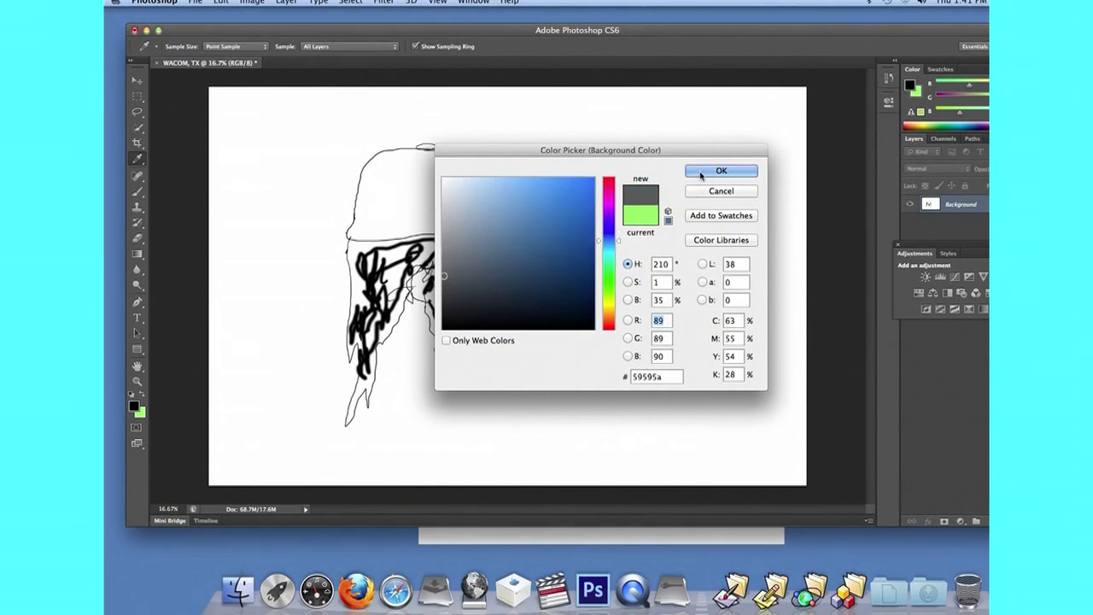
left_click(721, 171)
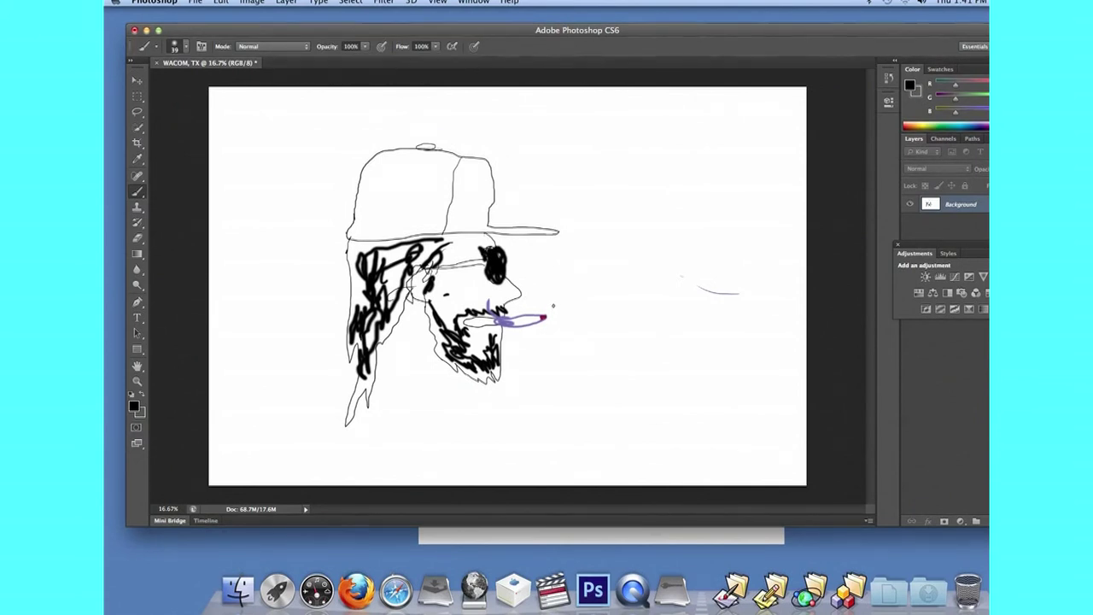
Step: Set the foreground to grey #676262 and brush wavy smoke lines beside the nose
left_click_drag(552, 305, 541, 283)
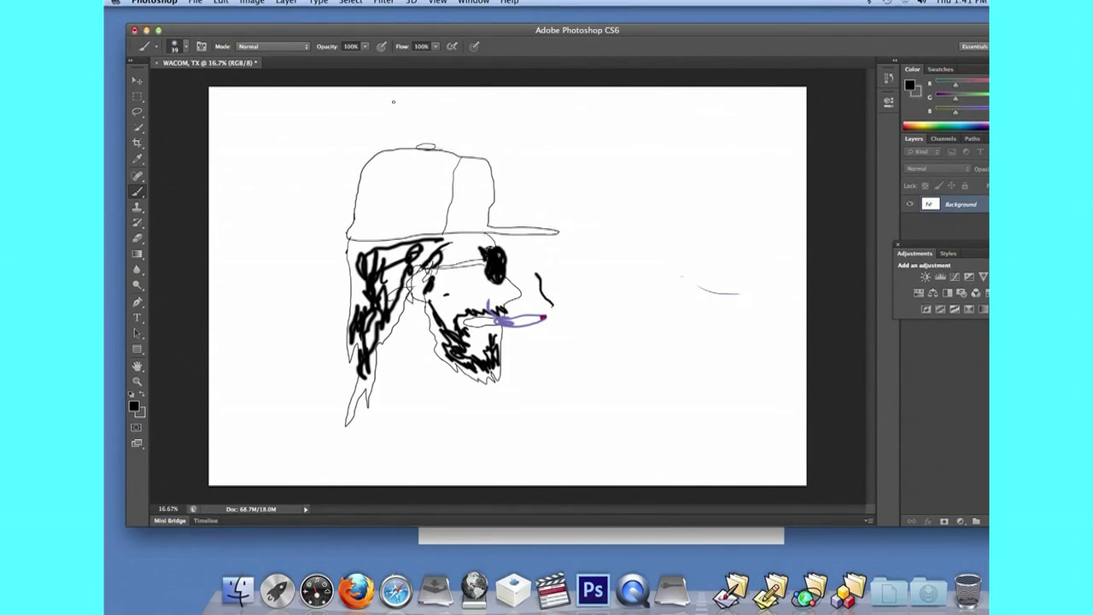
left_click(910, 86)
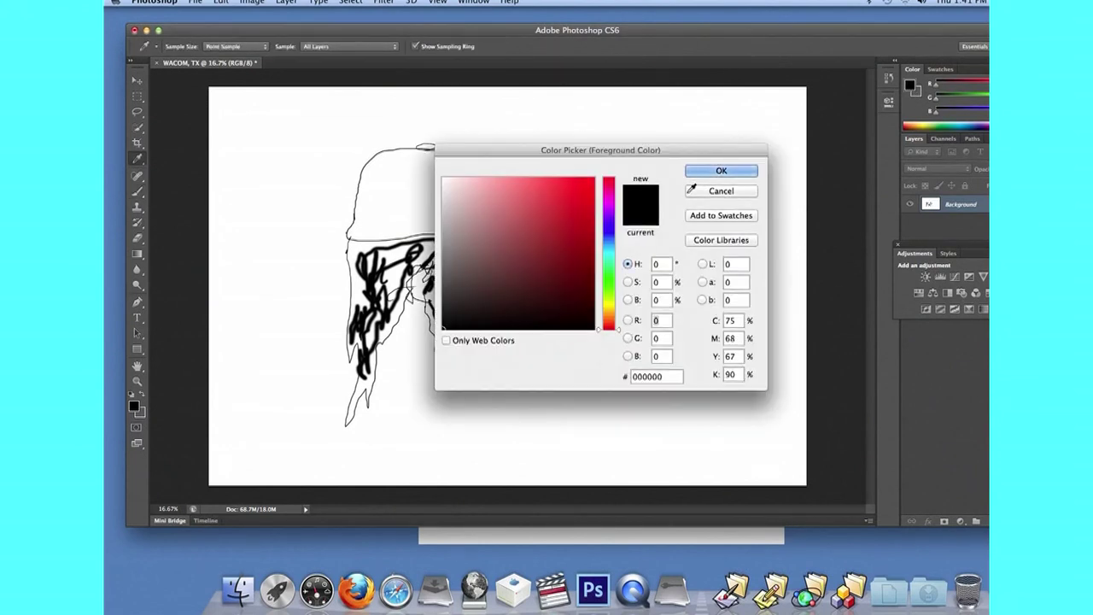
left_click(450, 267)
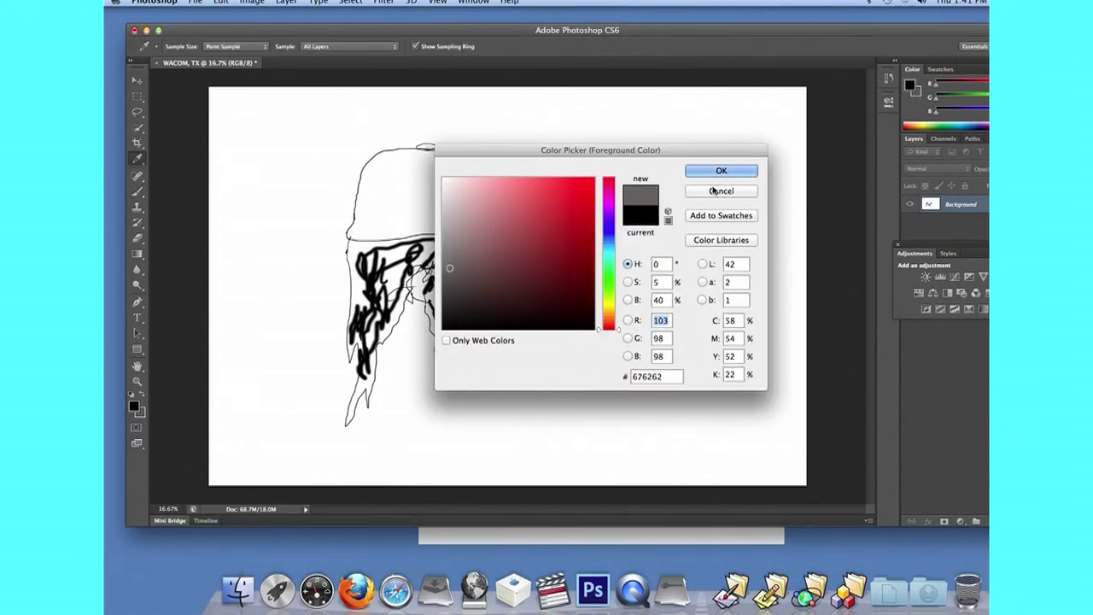
left_click(721, 171)
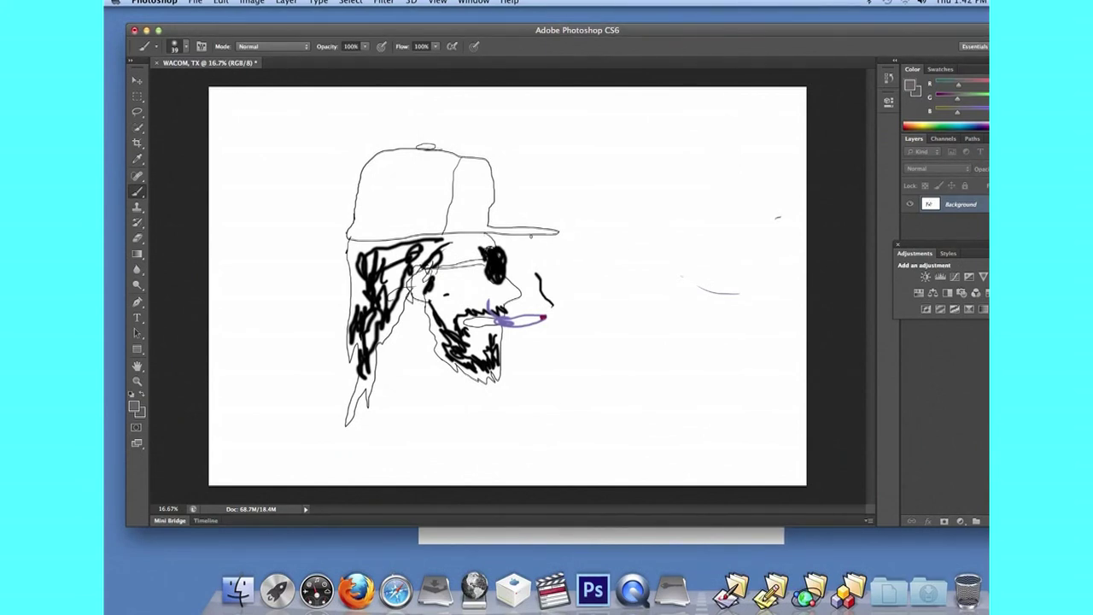
mouse_move(536, 253)
left_mouse_down()
mouse_move(543, 294)
mouse_move(560, 309)
left_mouse_up()
left_click_drag(549, 254, 563, 299)
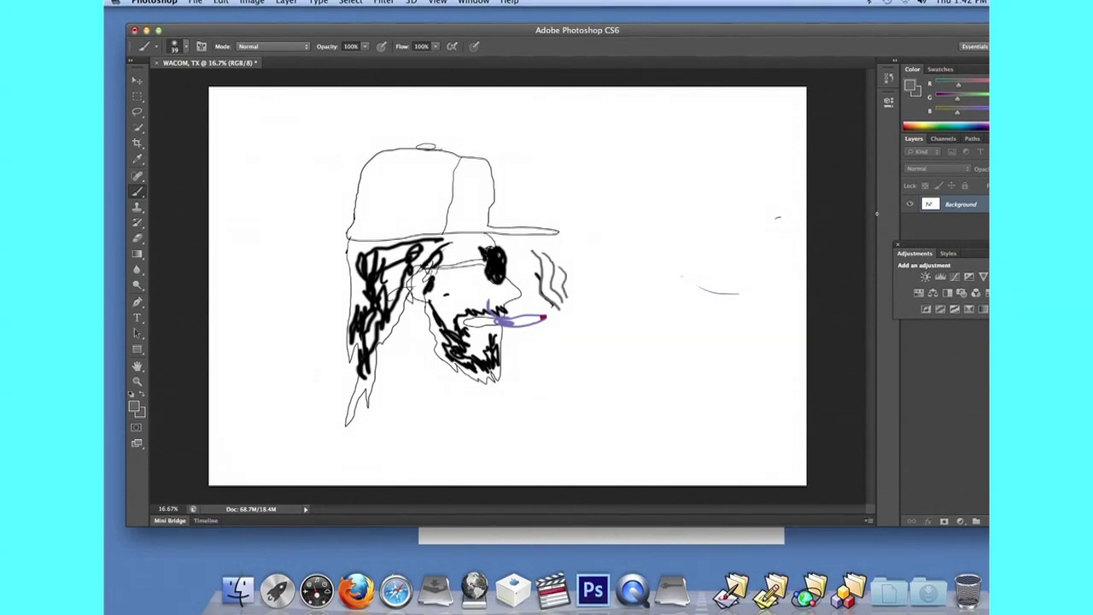
Step: Paint two curled S-shaped grey smoke puffs at the upper right of the canvas
left_click_drag(778, 200, 770, 243)
left_click_drag(763, 205, 742, 256)
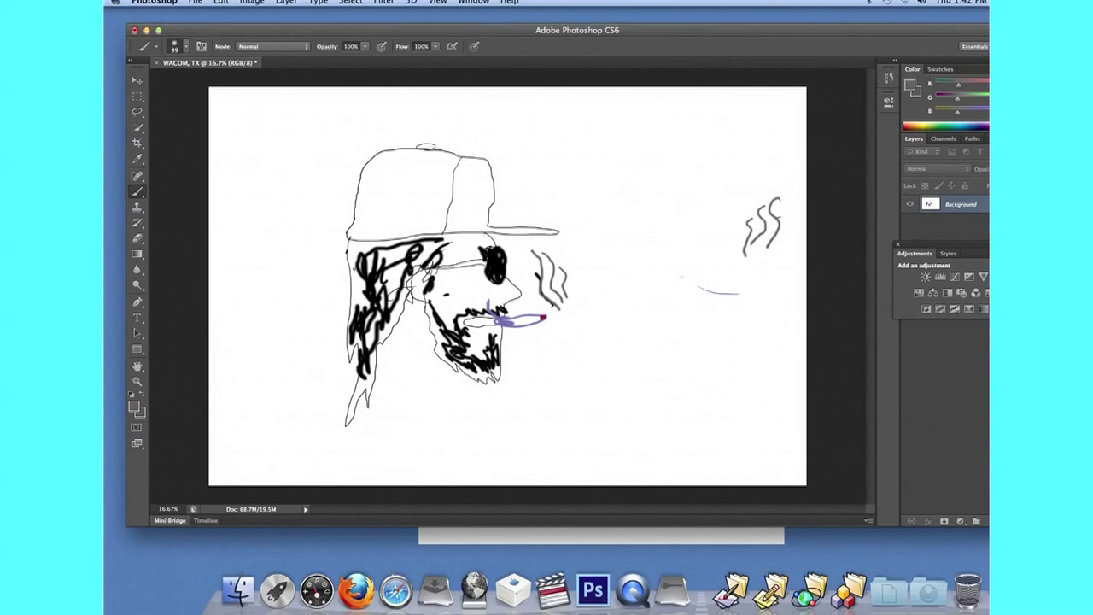
Step: Draw four vertical and one horizontal grey plaid lines across the cap
left_click_drag(450, 152, 442, 229)
left_click_drag(433, 159, 436, 230)
left_click_drag(424, 157, 415, 225)
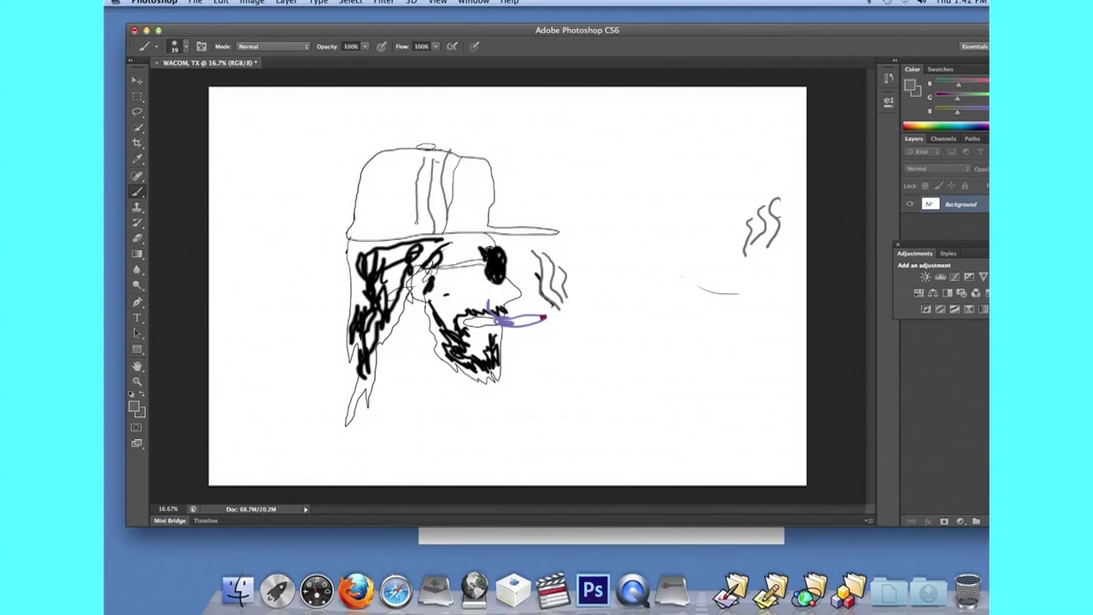
mouse_move(397, 159)
left_mouse_down()
mouse_move(393, 194)
mouse_move(384, 188)
mouse_move(382, 176)
mouse_move(403, 175)
mouse_move(406, 187)
left_mouse_up()
left_click_drag(421, 221, 458, 219)
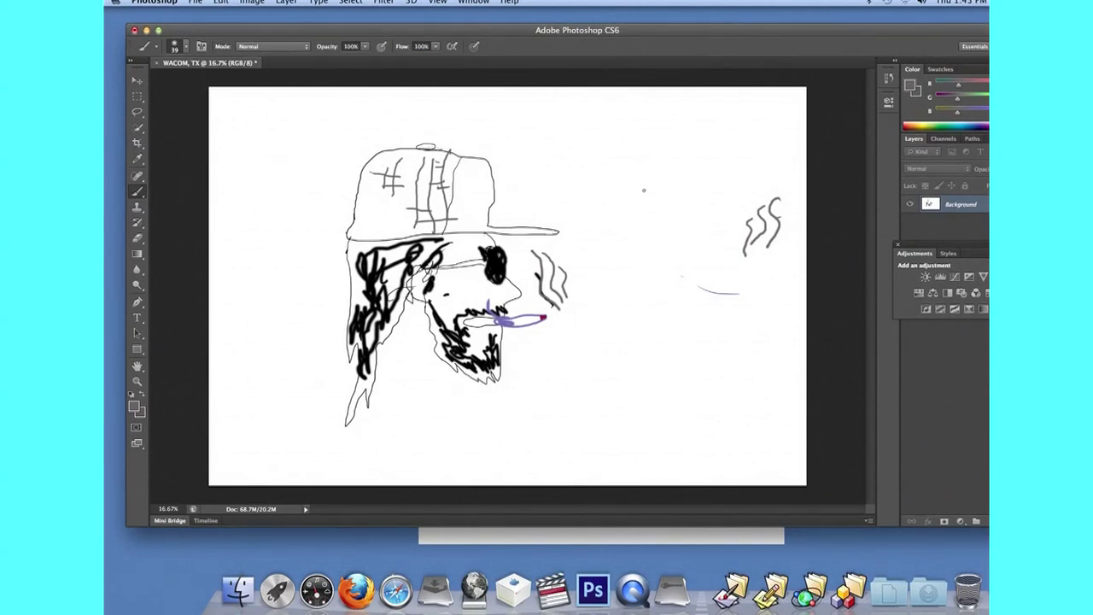
Step: Shade along and under the cap brim with grey strokes
left_click_drag(475, 213, 531, 229)
left_click_drag(544, 232, 347, 231)
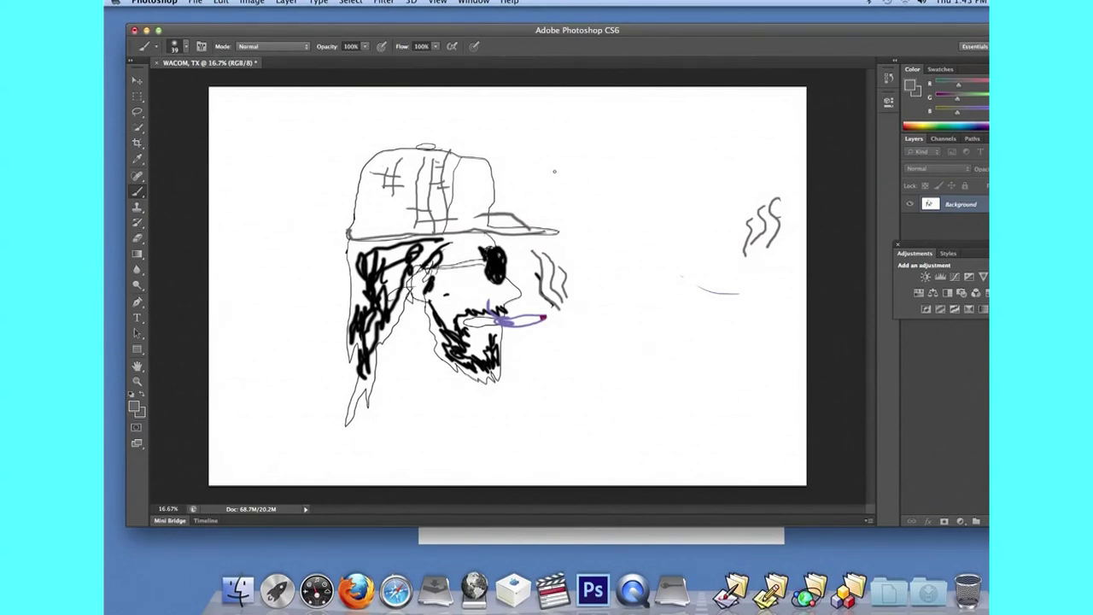
left_click(194, 2)
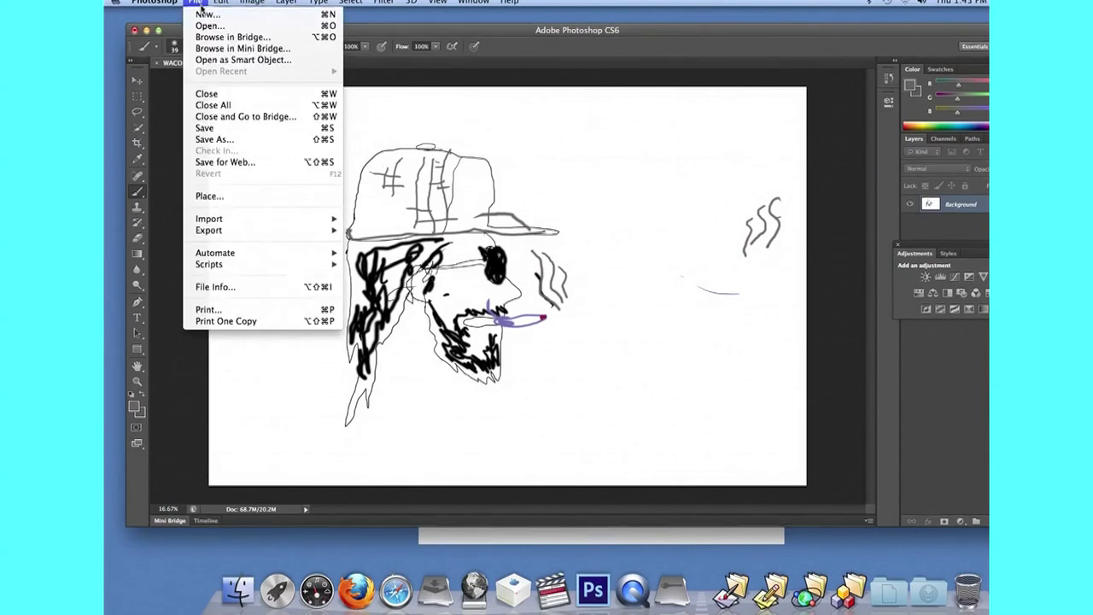
Step: Save the sketch to the Desktop as 24-bit BMP 'WACOM, TX.bmp', then quit Photoshop
left_click(212, 139)
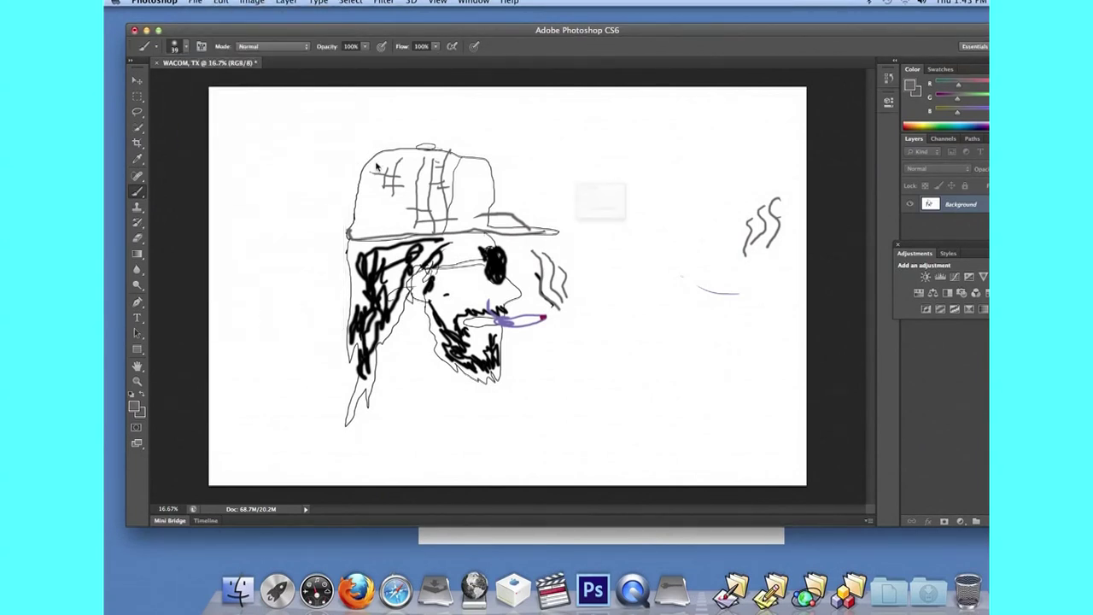
left_click(563, 150)
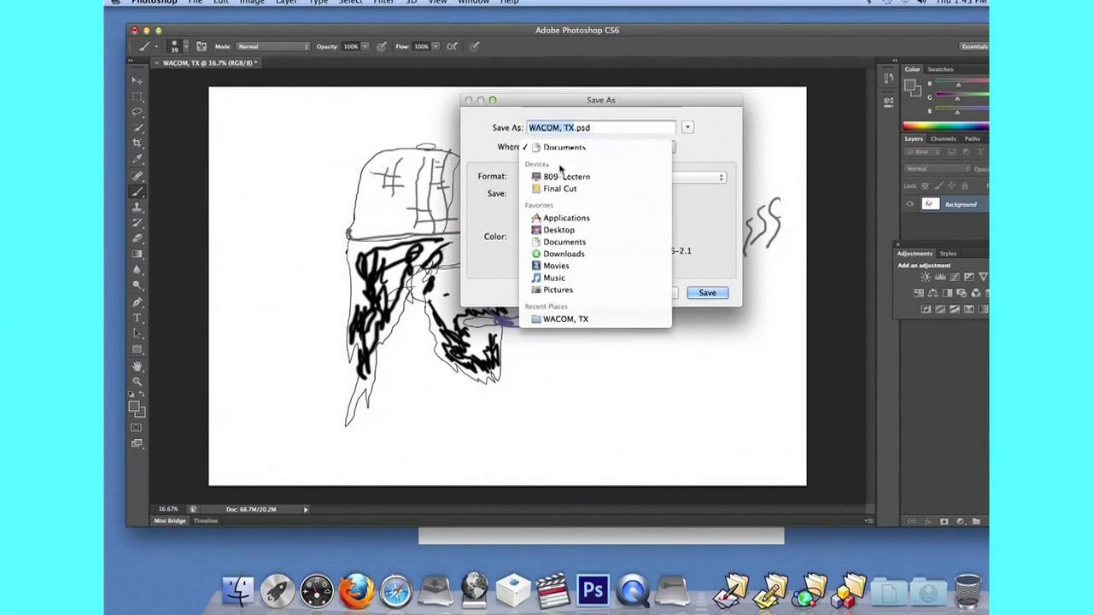
left_click(559, 230)
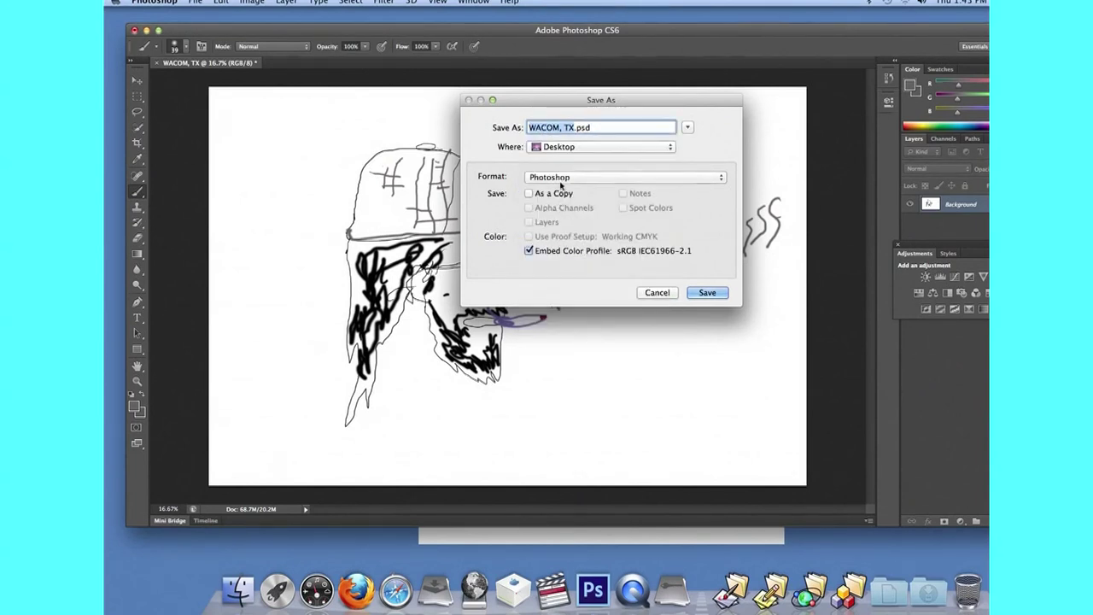
left_click(559, 177)
left_click(551, 197)
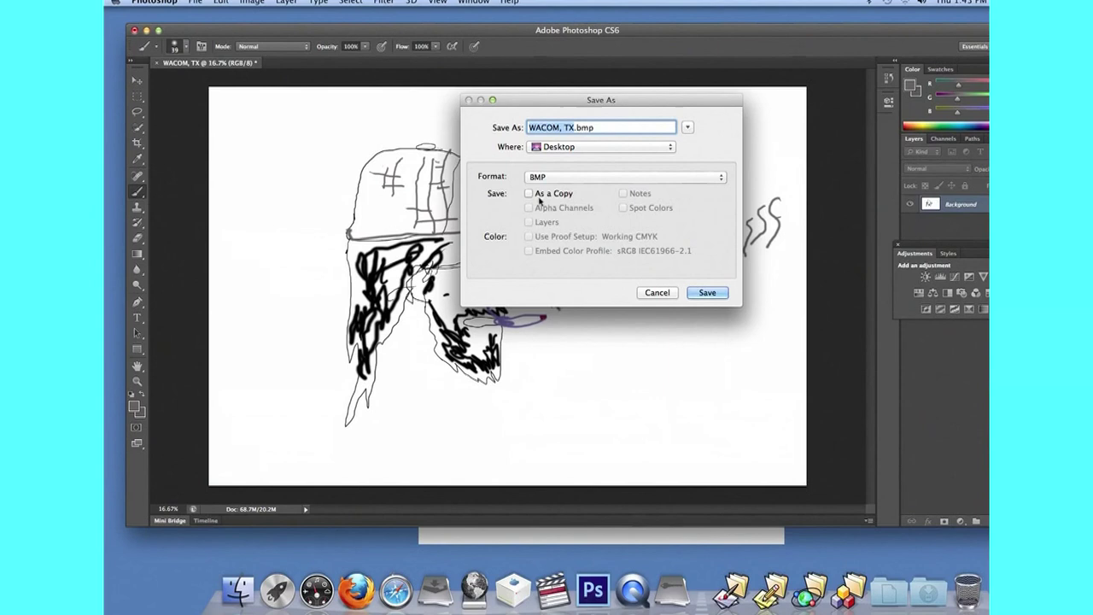
left_click(707, 292)
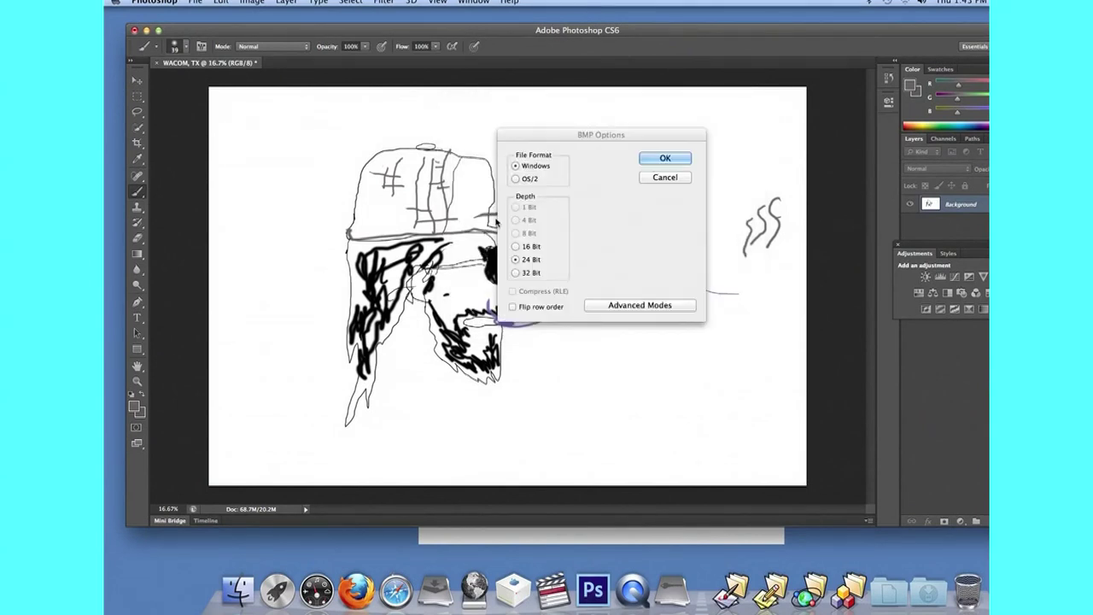
left_click(515, 179)
left_click(665, 158)
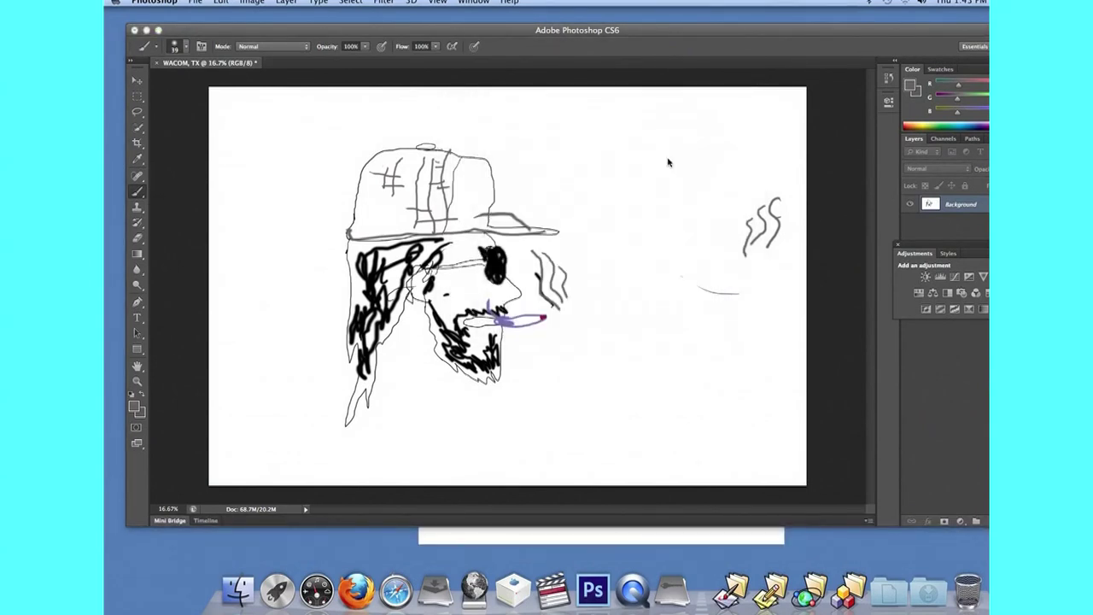
left_click(168, 4)
left_click(169, 118)
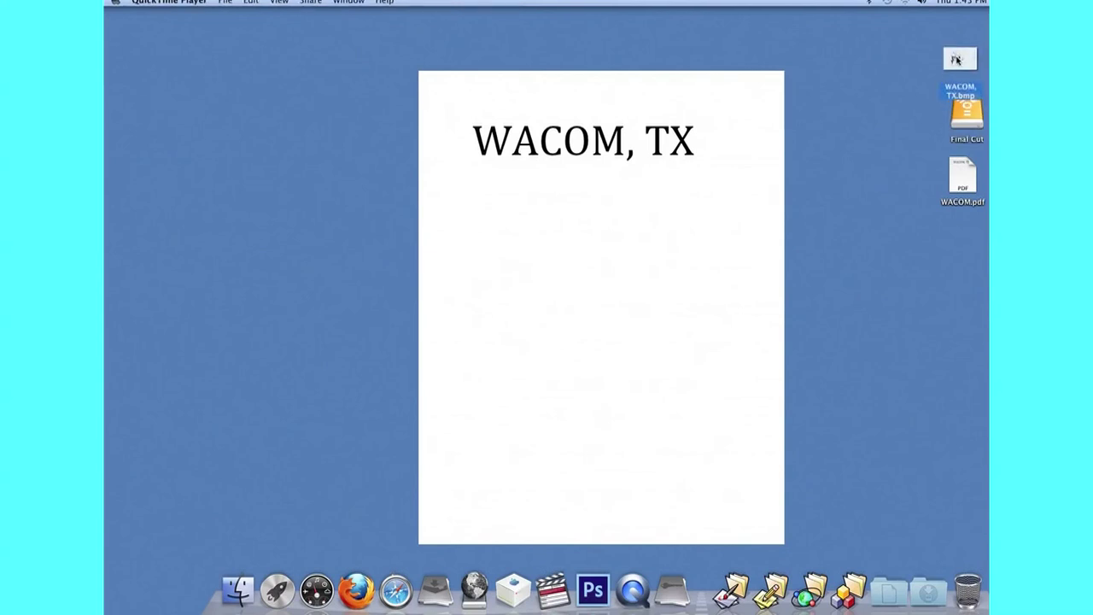
Step: Launch Final Cut Pro and pick WACOM, TX.bmp from the Desktop in the import dialog
left_click(553, 589)
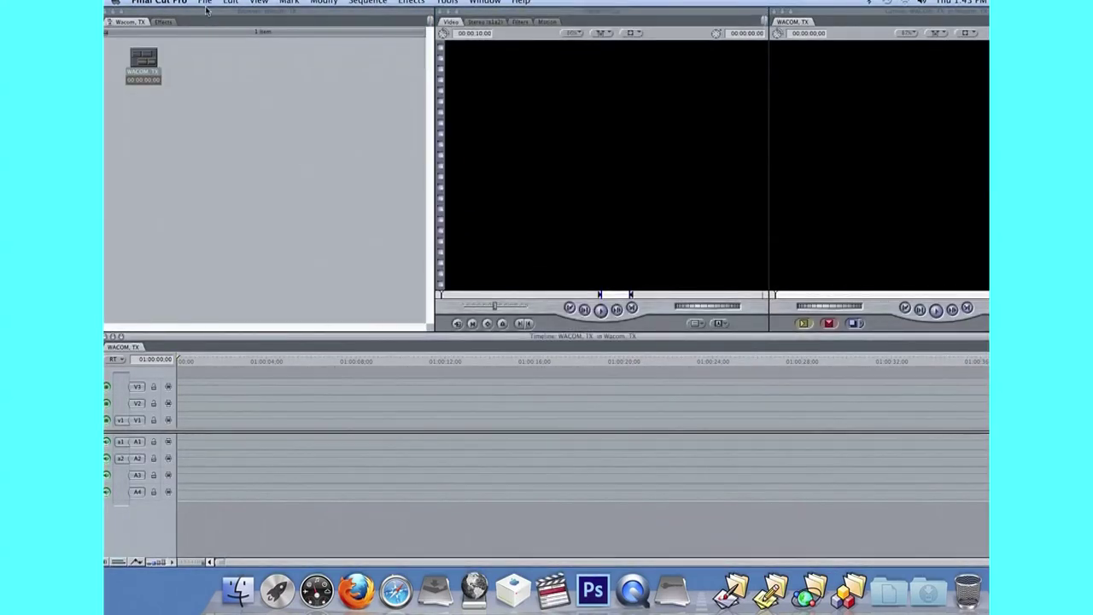
left_click(205, 1)
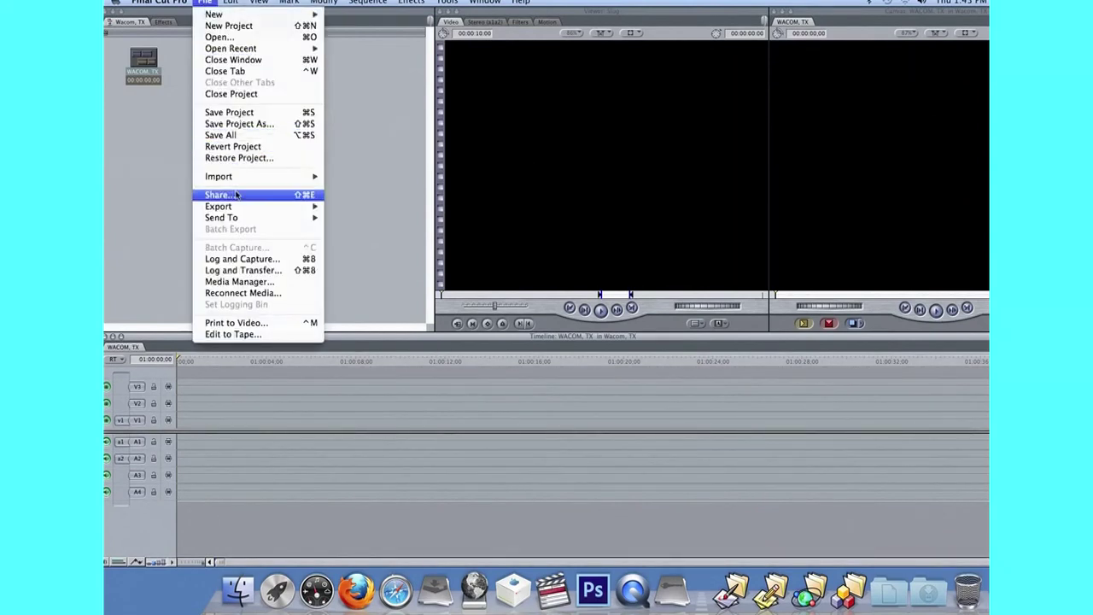
mouse_move(219, 176)
left_click(340, 178)
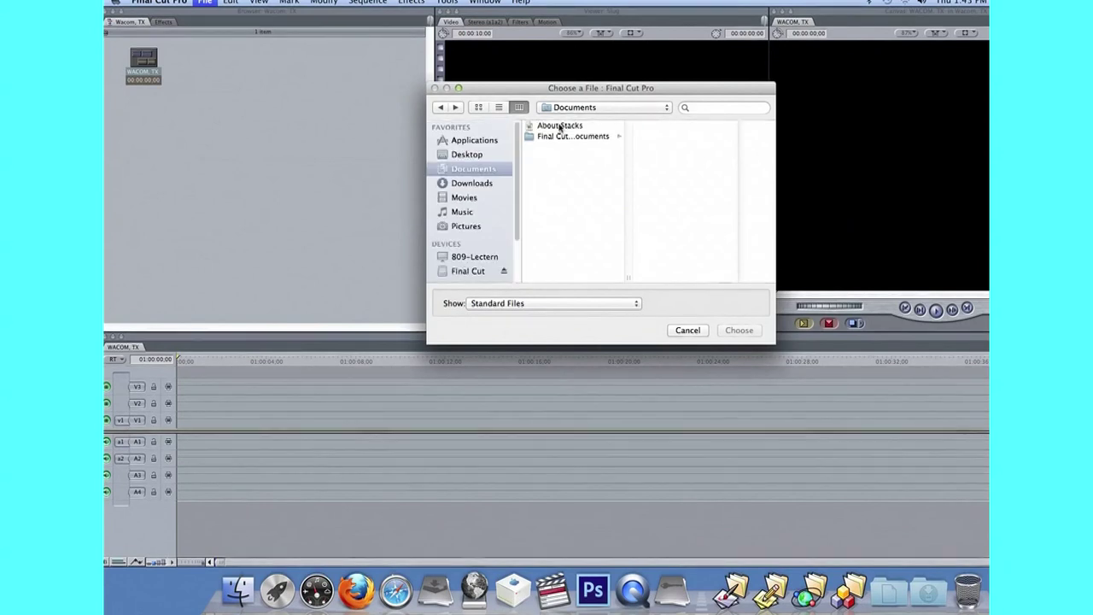
left_click(473, 154)
left_click(558, 136)
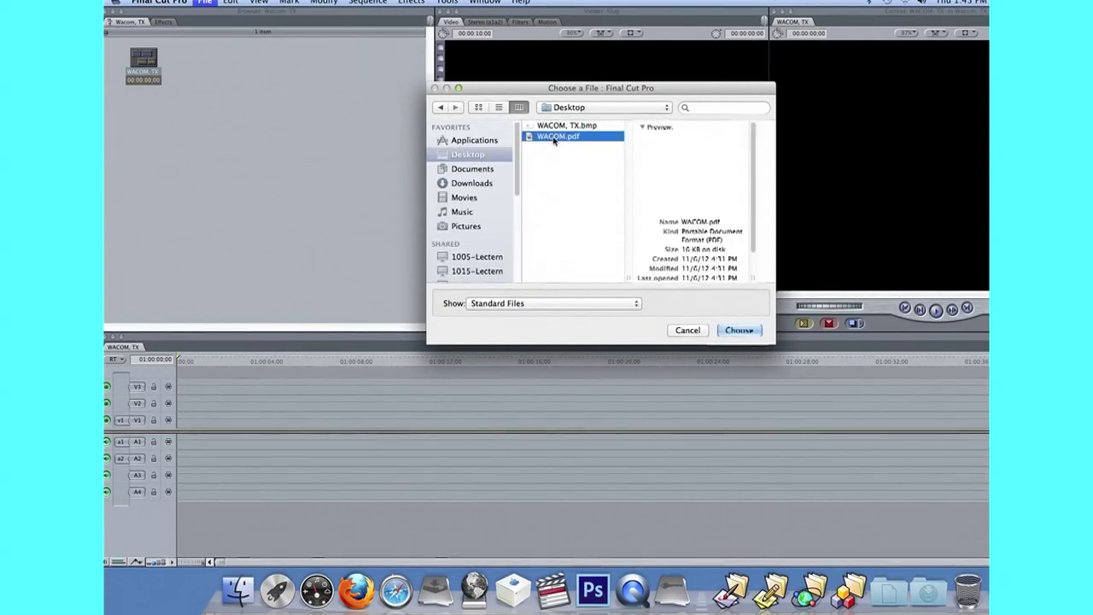
left_click(567, 125)
Step: Import the sketch, dismiss the Perian warning, and drag the clip toward the timeline
left_click(740, 332)
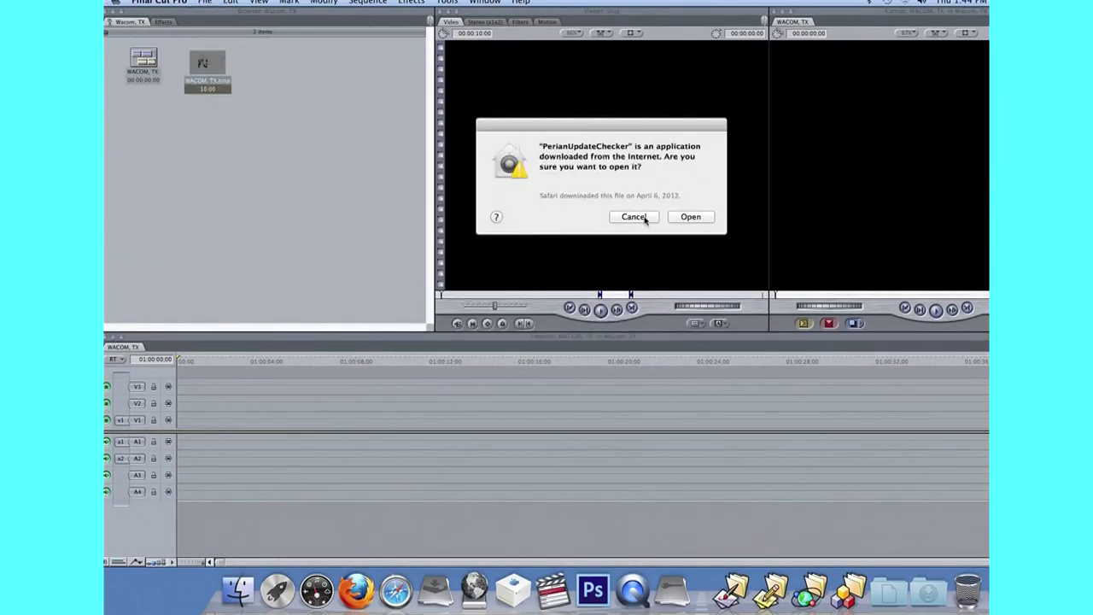
left_click(683, 217)
mouse_move(207, 72)
left_mouse_down()
mouse_move(250, 288)
mouse_move(187, 386)
left_mouse_up()
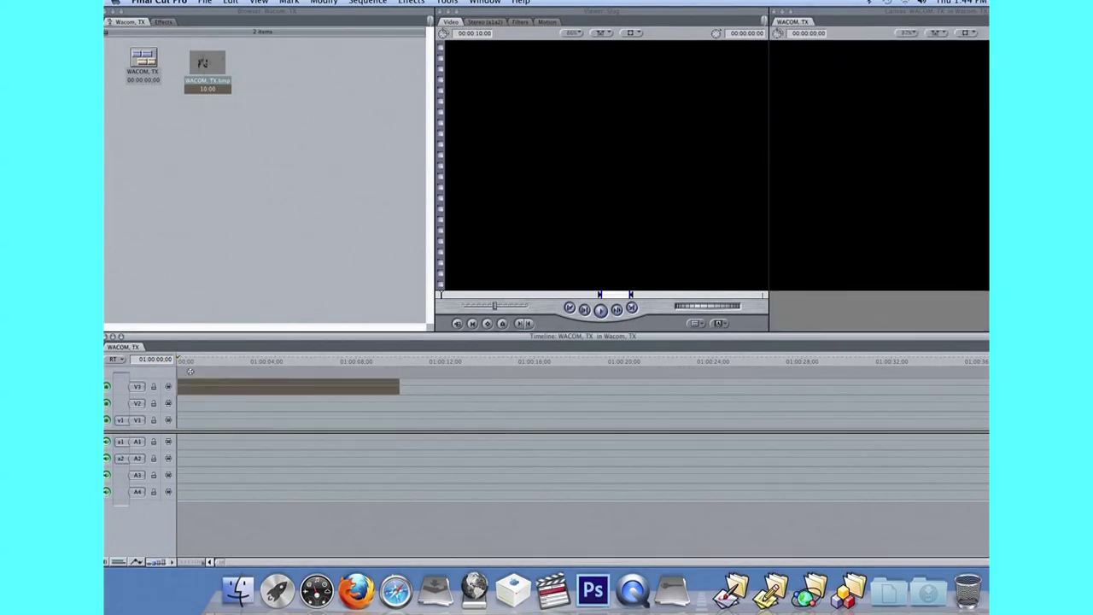
Step: Park the playhead in the sketch clip and load the V3 clip into the Viewer
left_click(186, 361)
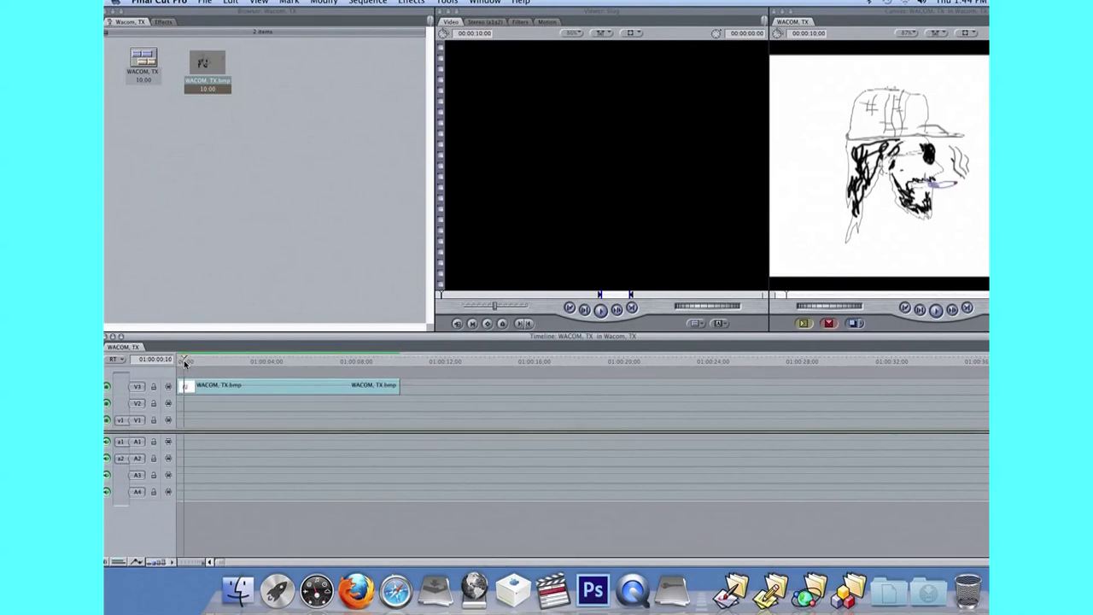
left_click(287, 382)
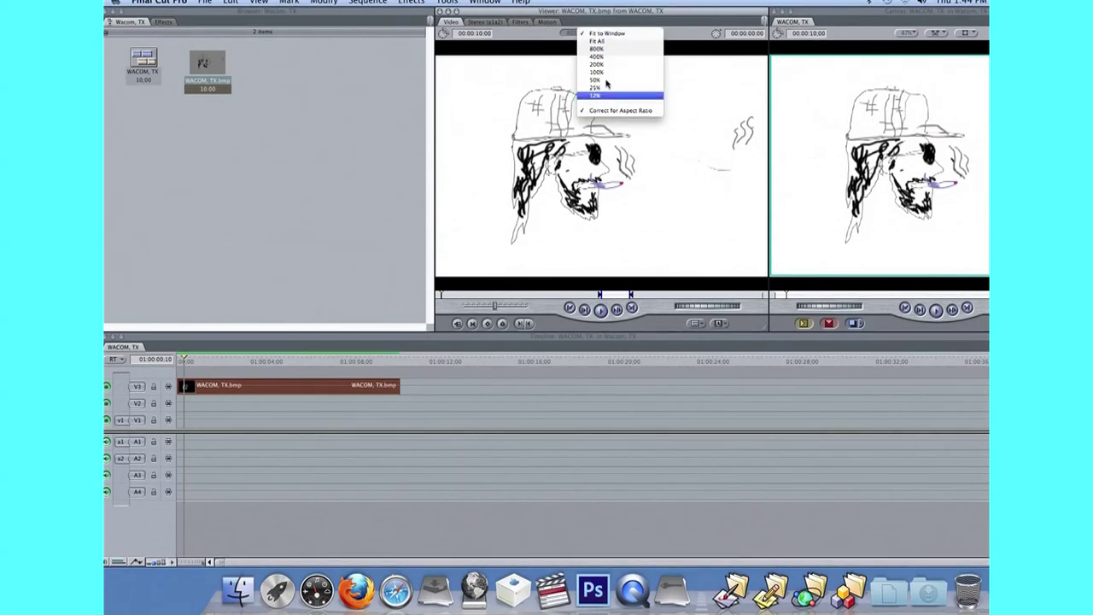
left_click(535, 36)
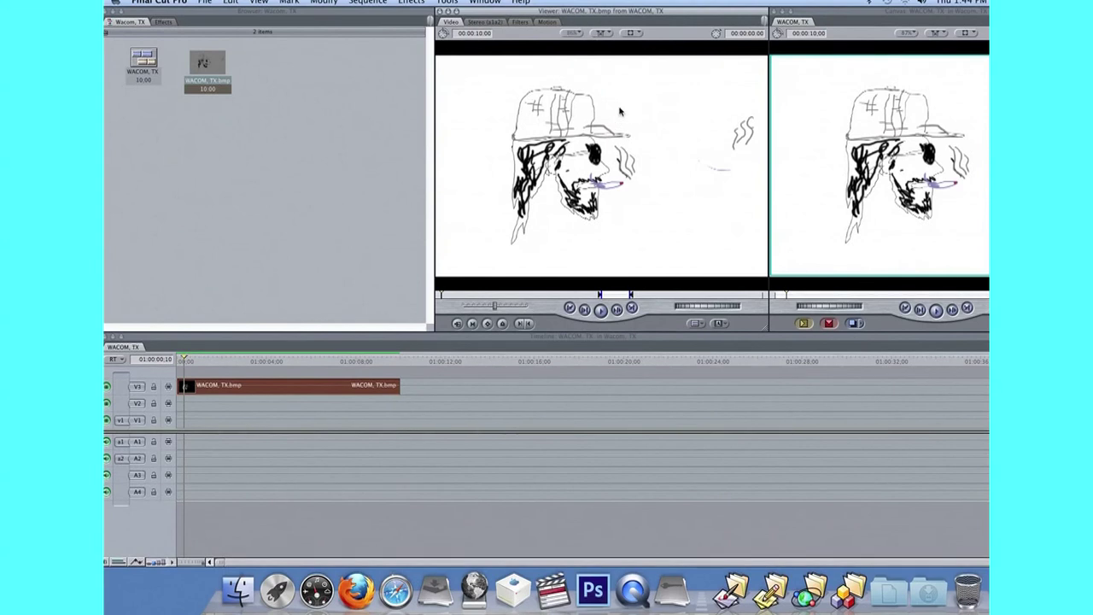
Step: Drag a second WACOM, TX.bmp clip onto track V2 and set the playhead to 01:00:03:12
left_click_drag(208, 64, 227, 269)
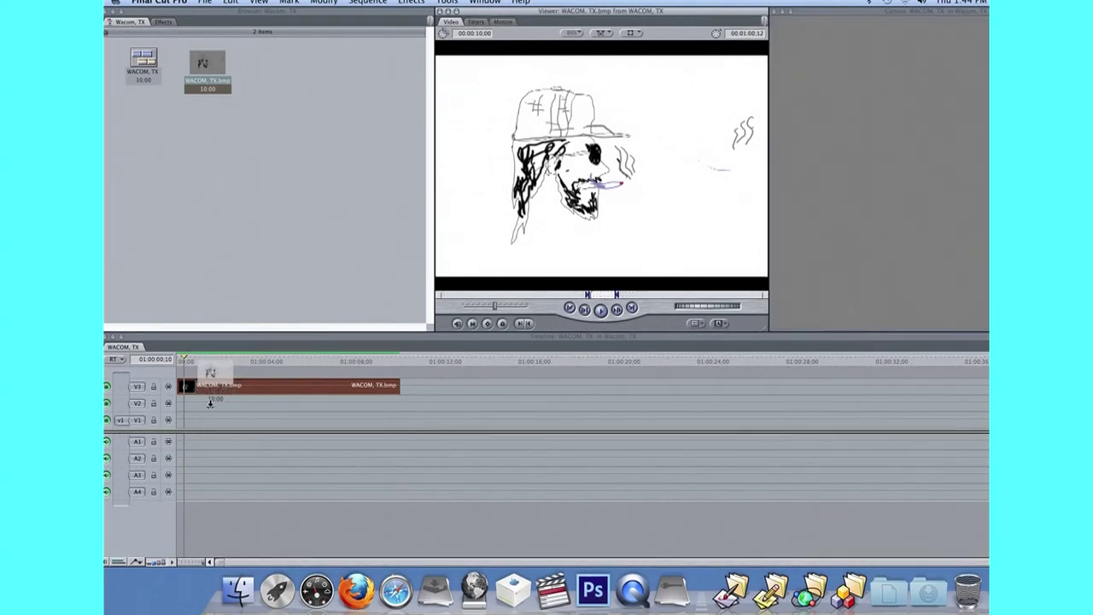
left_click_drag(227, 269, 186, 407)
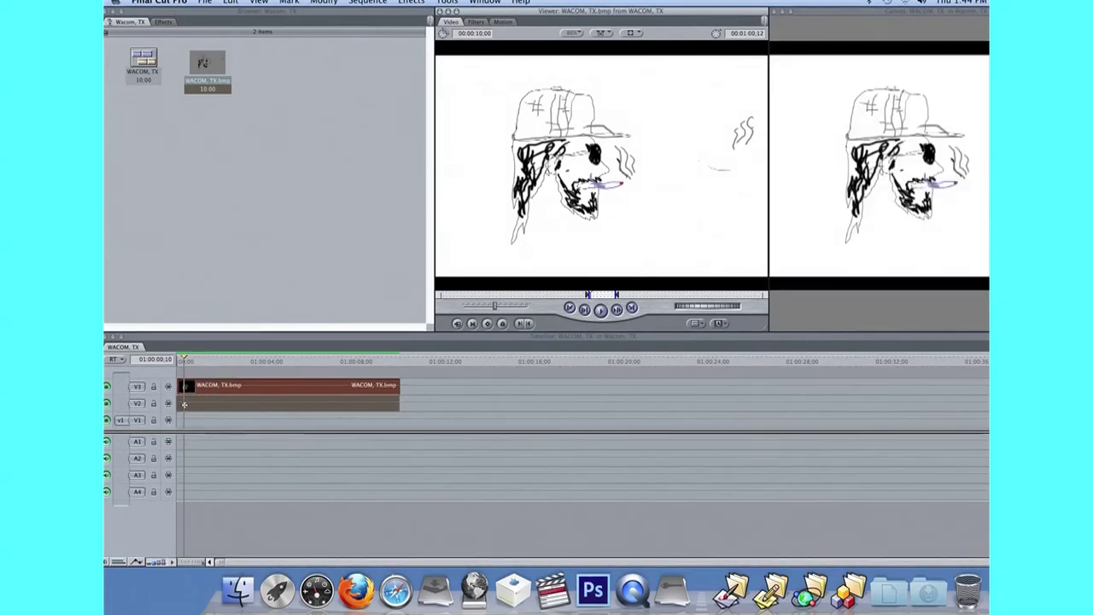
left_click(255, 360)
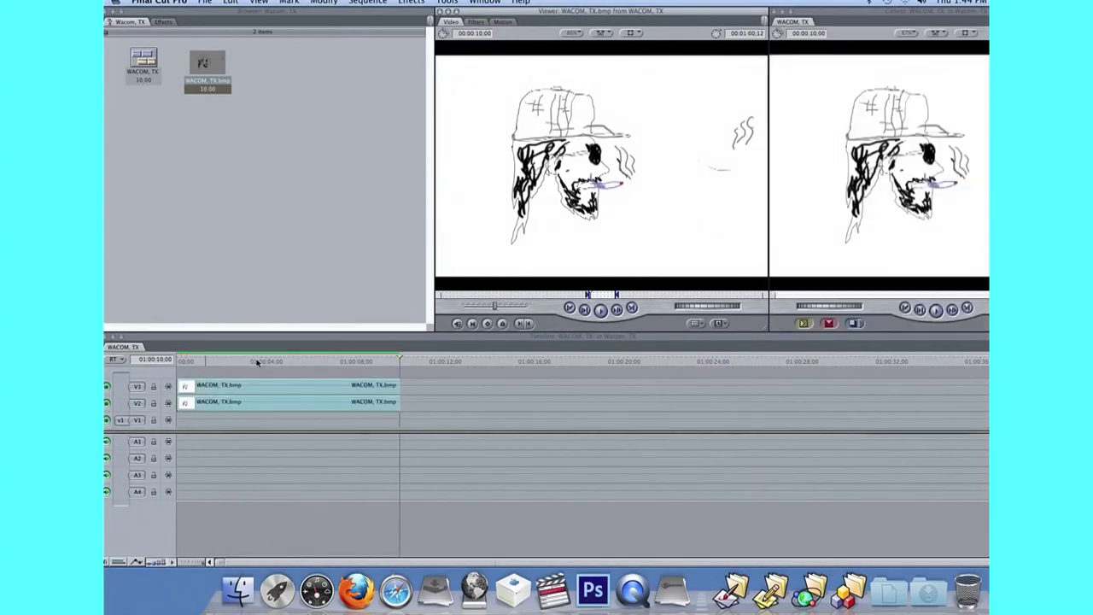
left_click(249, 386)
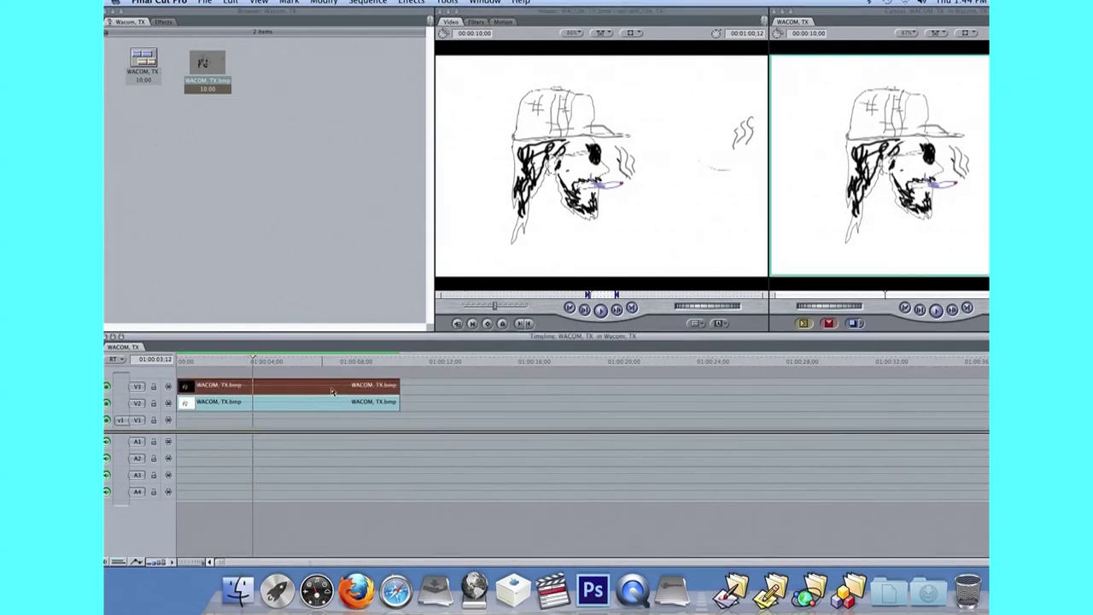
left_click(469, 257)
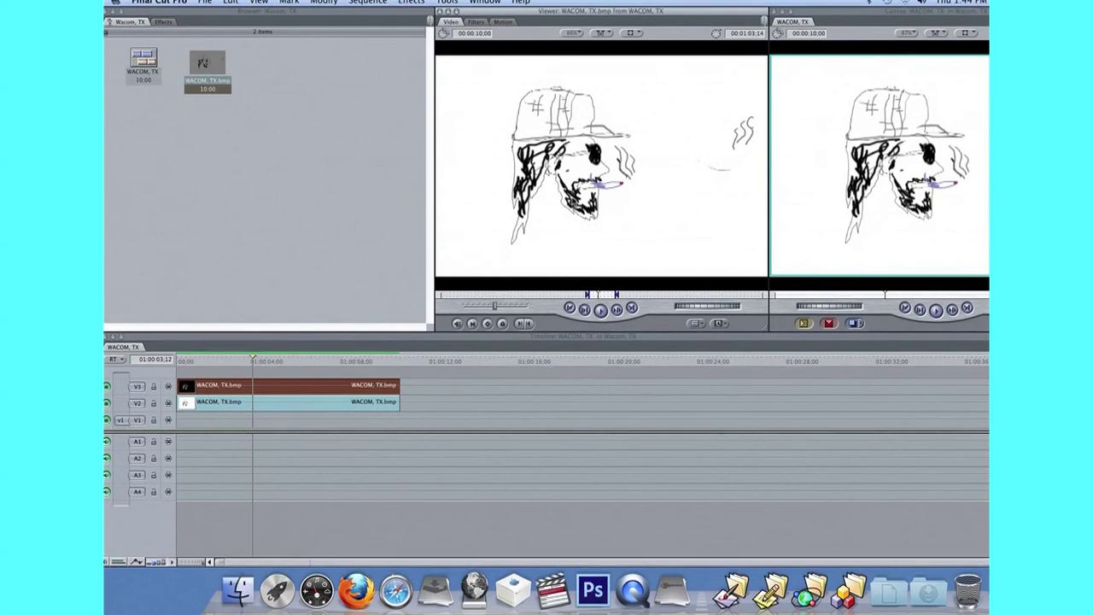
left_click(966, 33)
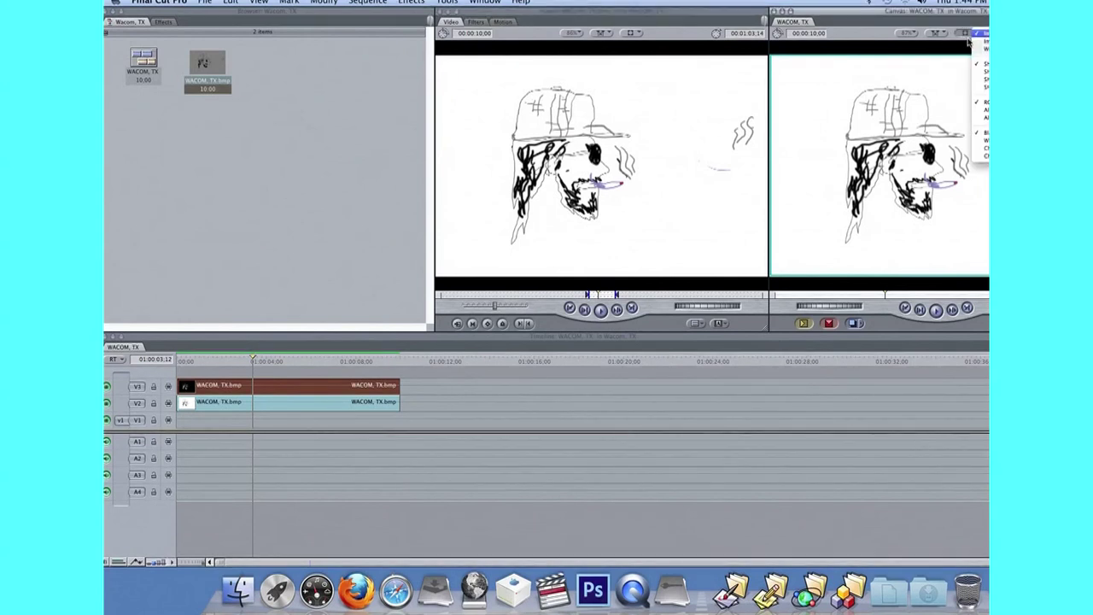
Step: Turn on Image+Wireframe in the enlarged Canvas and scale the top sketch down from its corner
left_click(979, 43)
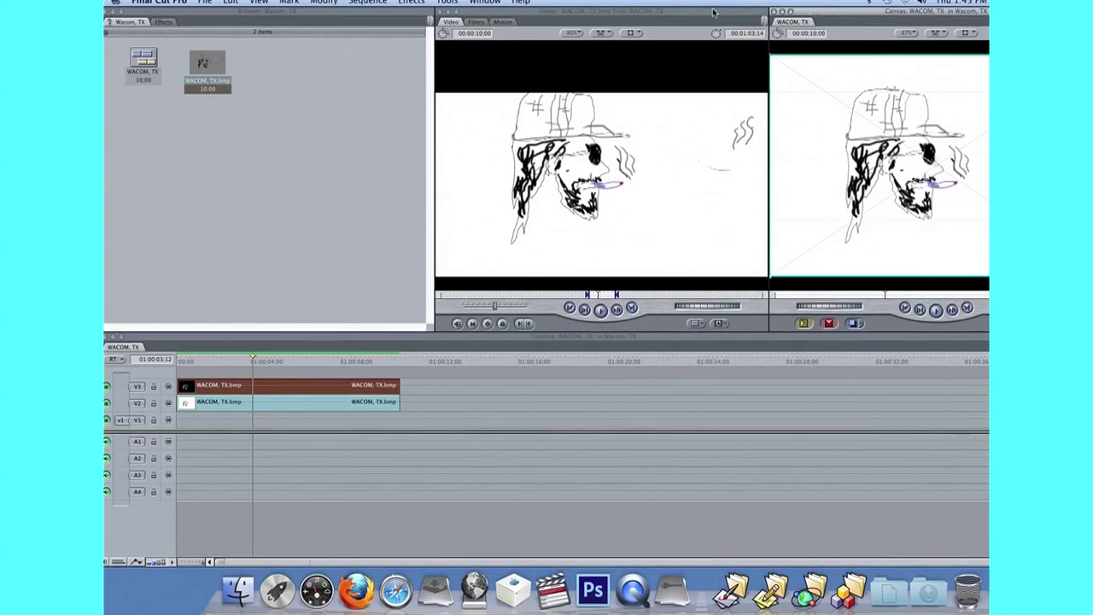
left_click(791, 11)
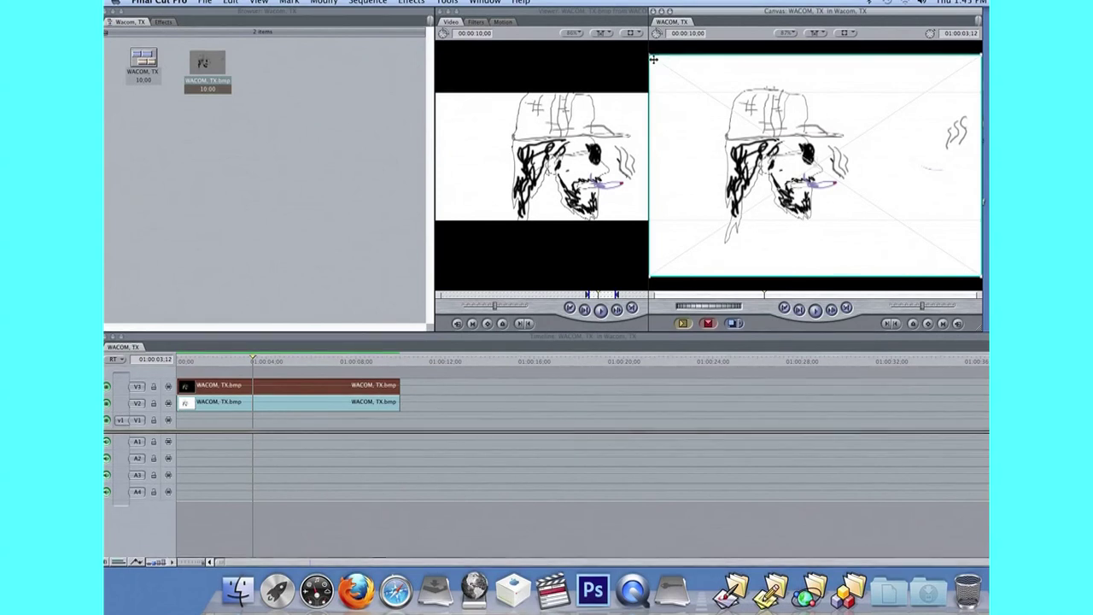
key("c")
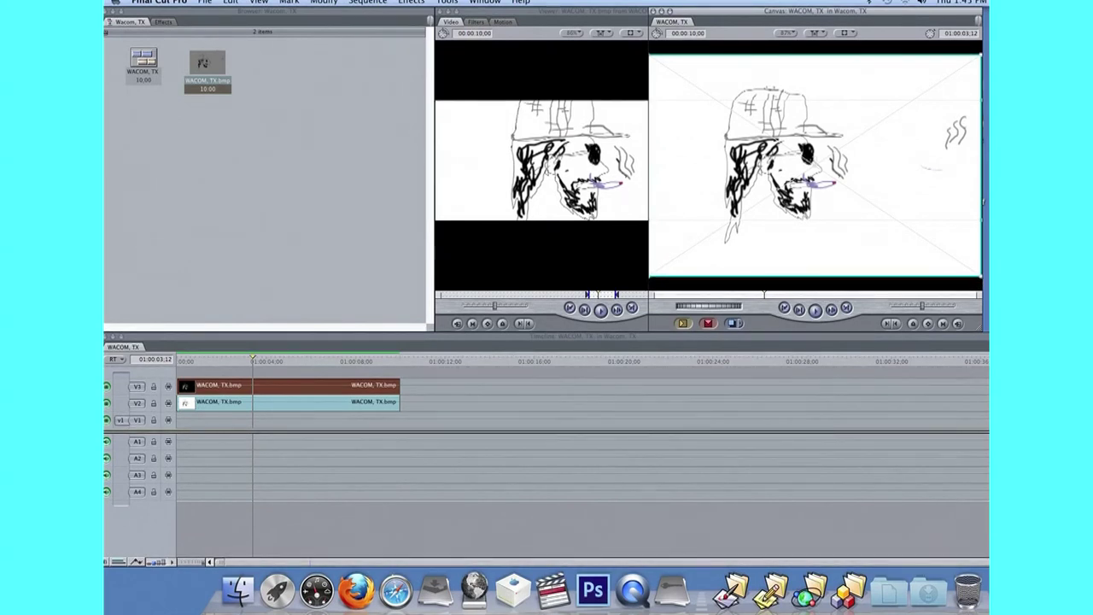
left_click_drag(978, 280, 963, 269)
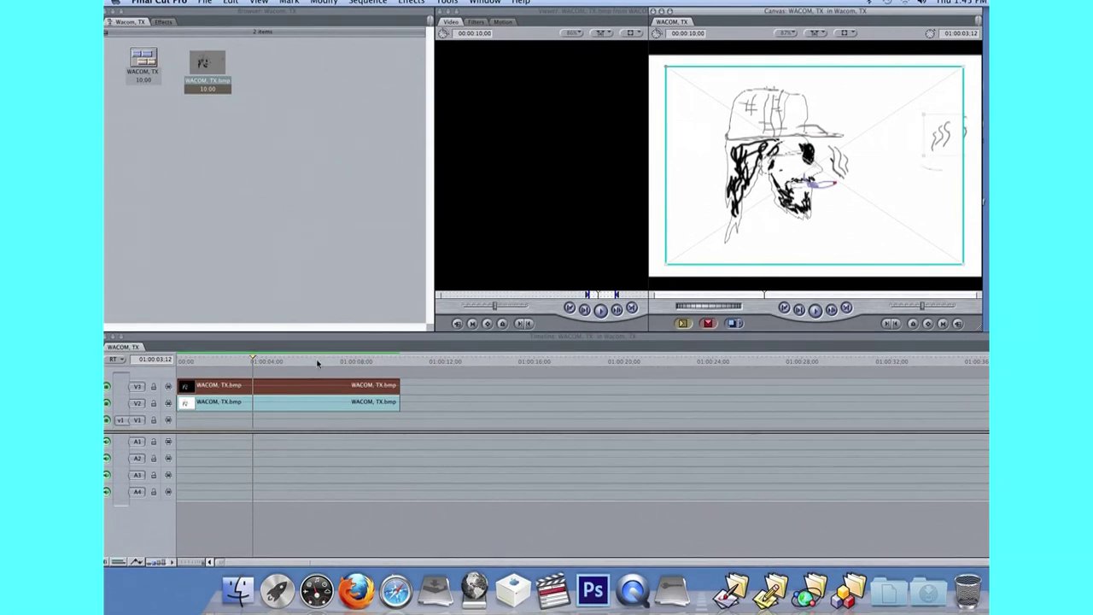
Step: Trim the V3 sketch clip from its out point to a few-frame stub at the sequence start
left_click(398, 387)
left_click_drag(398, 387, 389, 386)
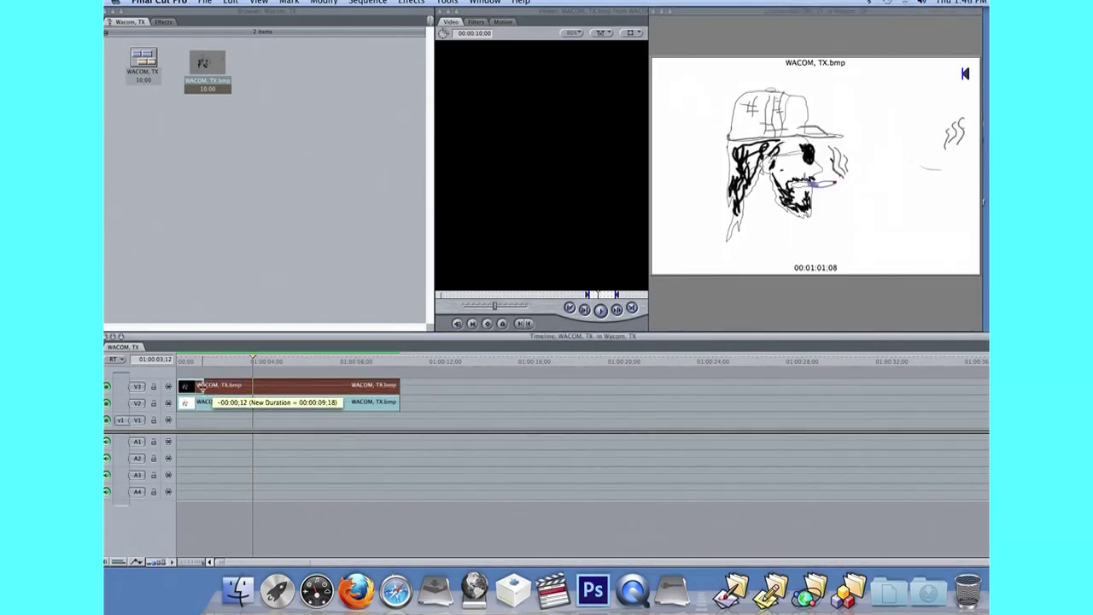
left_click_drag(201, 389, 194, 391)
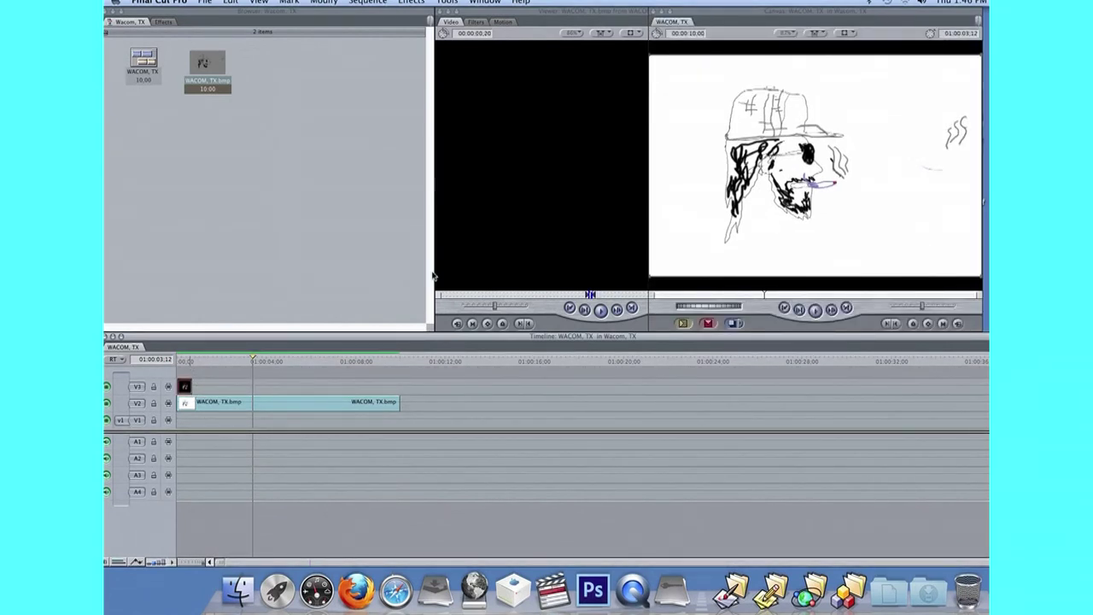
key("]")
Step: Shift the top sketch left in the frame and place the playhead past the first short clip
key("Up")
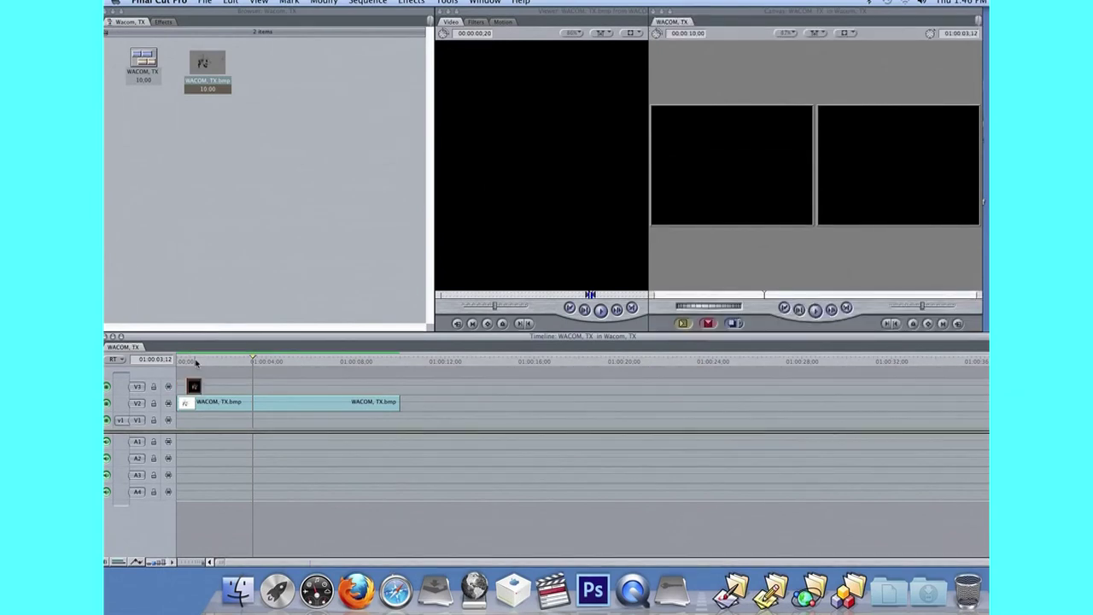
mouse_move(933, 138)
left_mouse_down()
mouse_move(842, 159)
mouse_move(863, 140)
left_mouse_up()
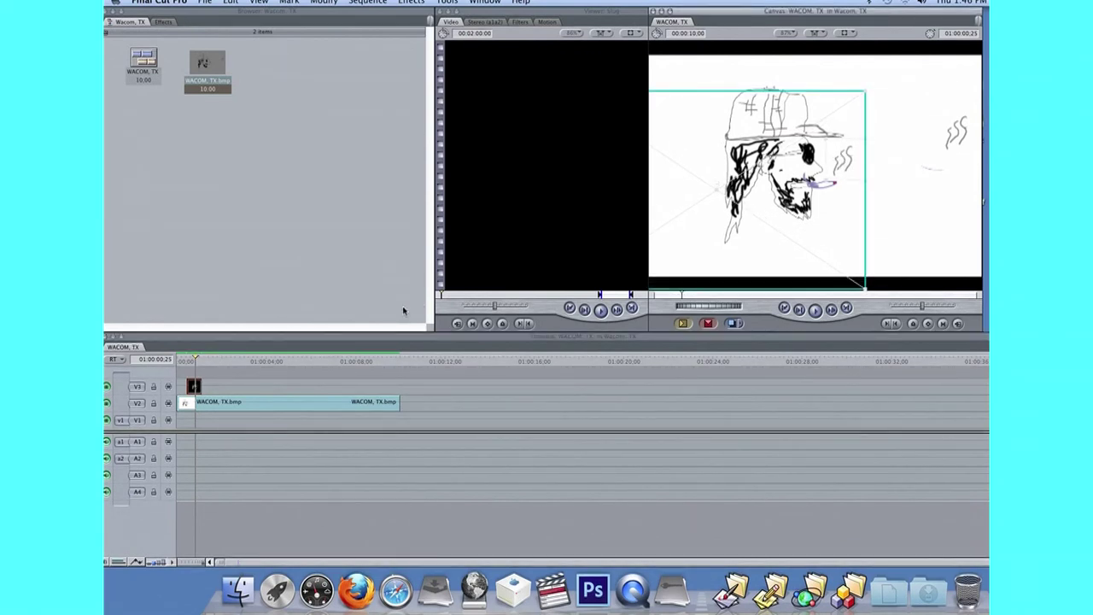
left_click(217, 361)
left_click(208, 360)
Step: Paste short sketch copies along V3 at 01:00:02:20, 01:00:04:09 and 01:00:05:22, then return to start
left_click(236, 361)
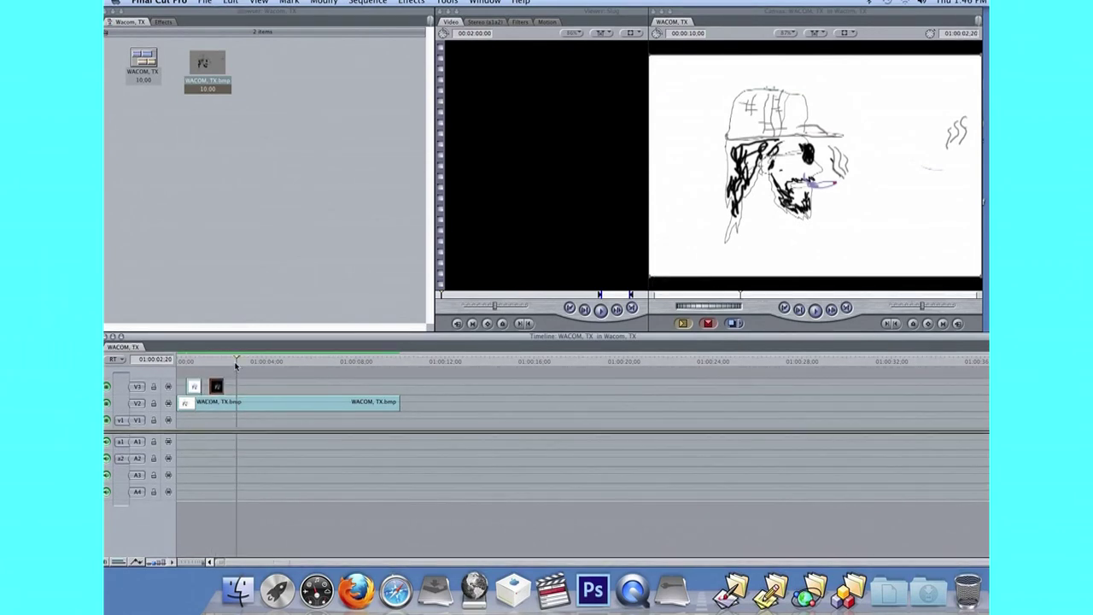
key("Left")
key("Left")
key("Left")
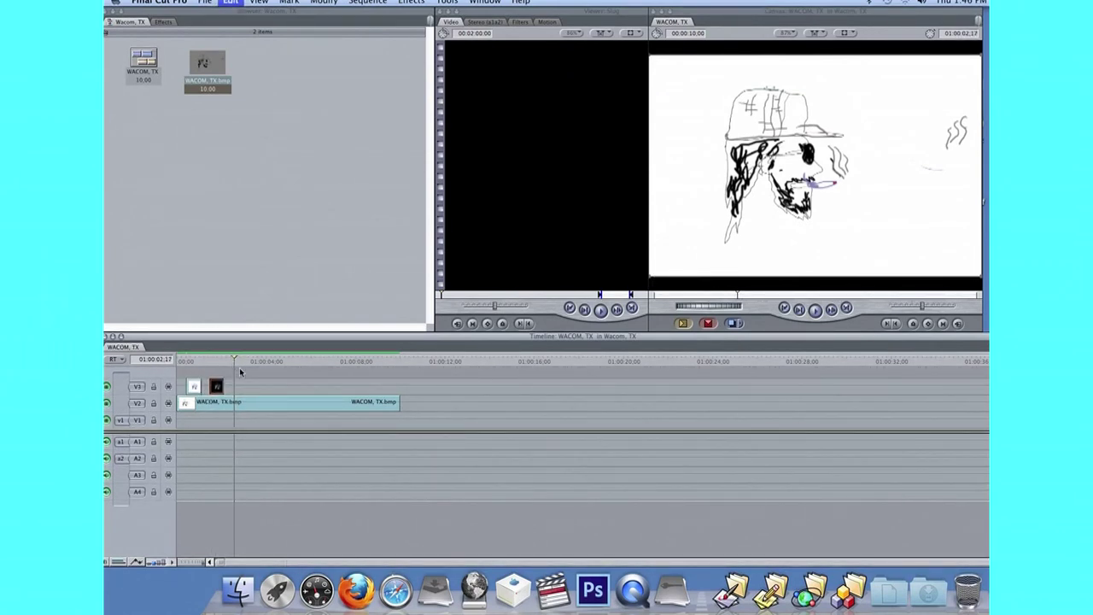
left_click_drag(240, 372, 280, 361)
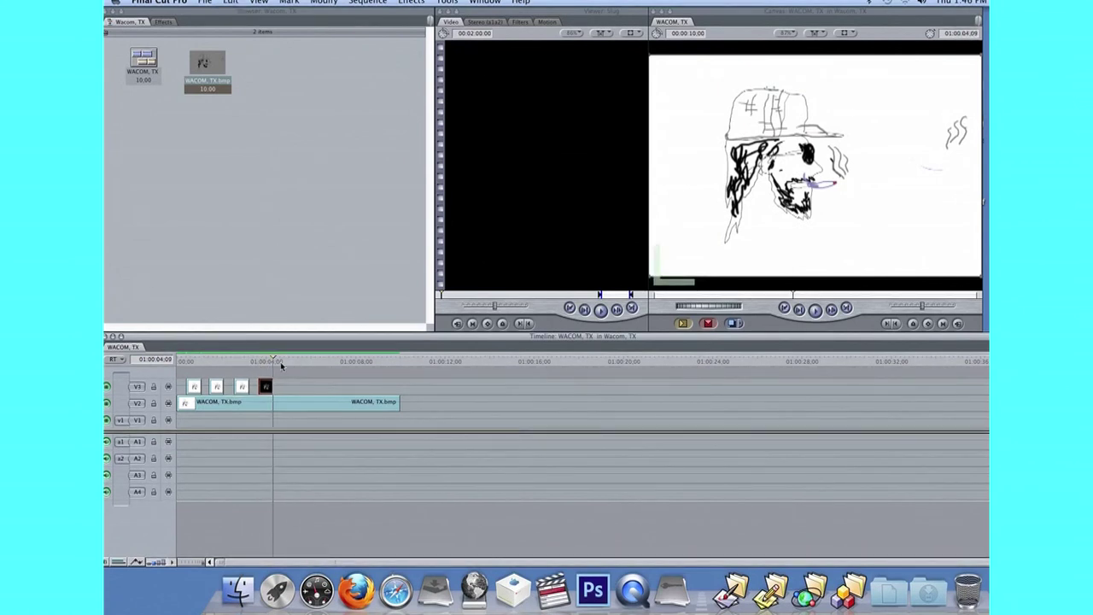
left_click_drag(280, 361, 326, 361)
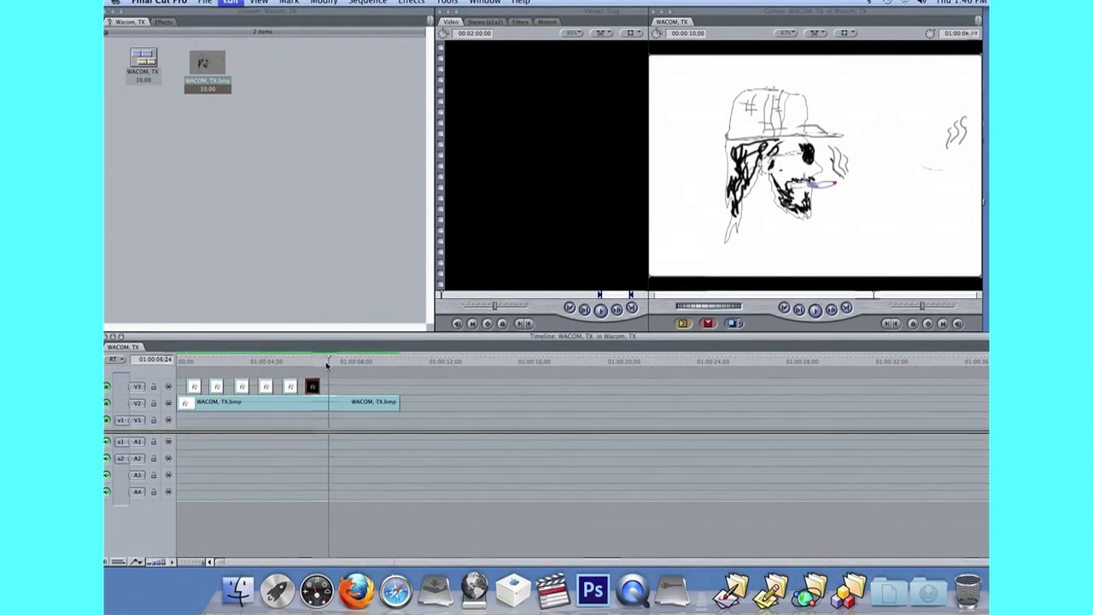
left_click(179, 362)
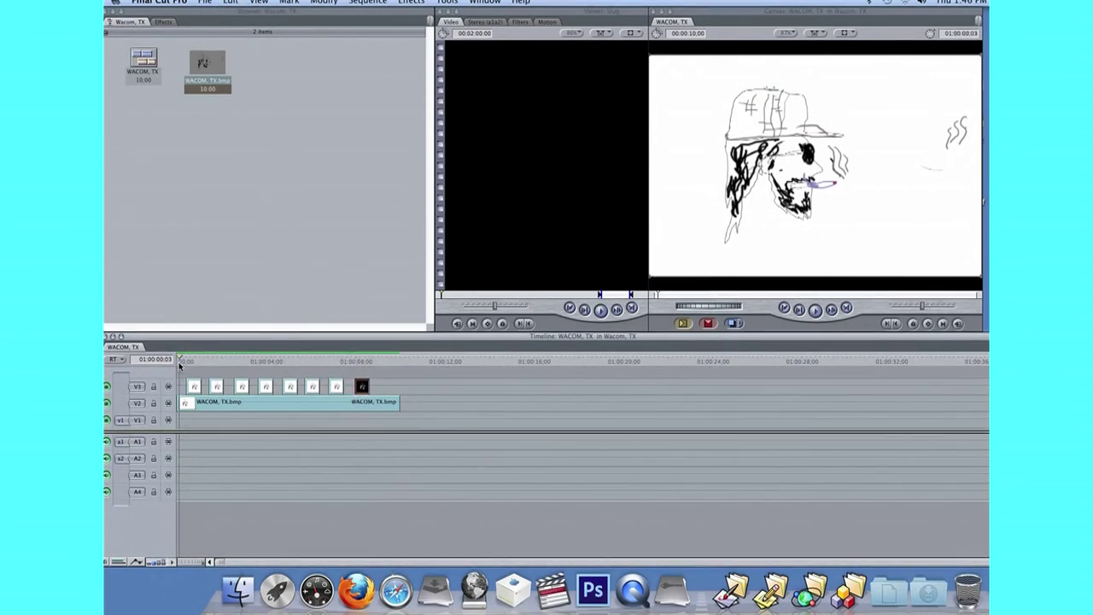
key("space")
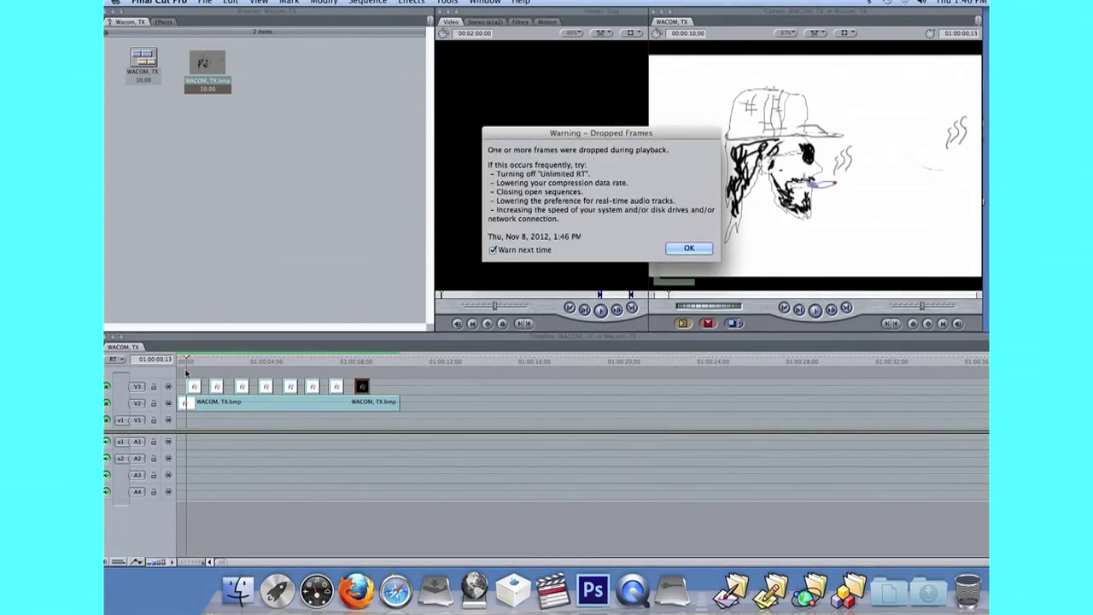
Step: Turn off 'Warn next time' for dropped frames, confirm, and play the sequence again
left_click(494, 250)
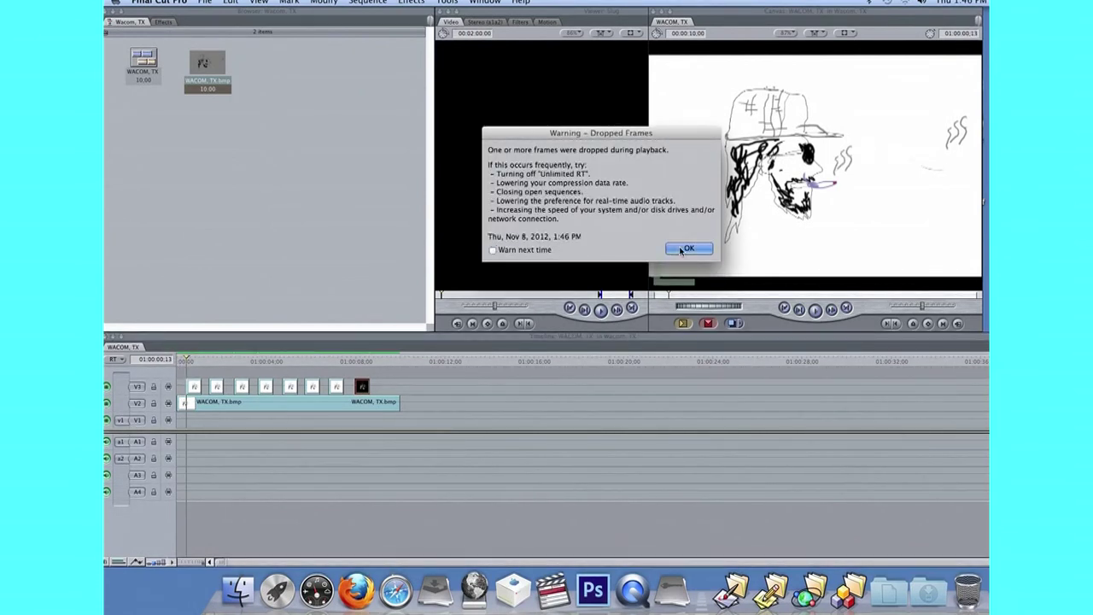
key("Return")
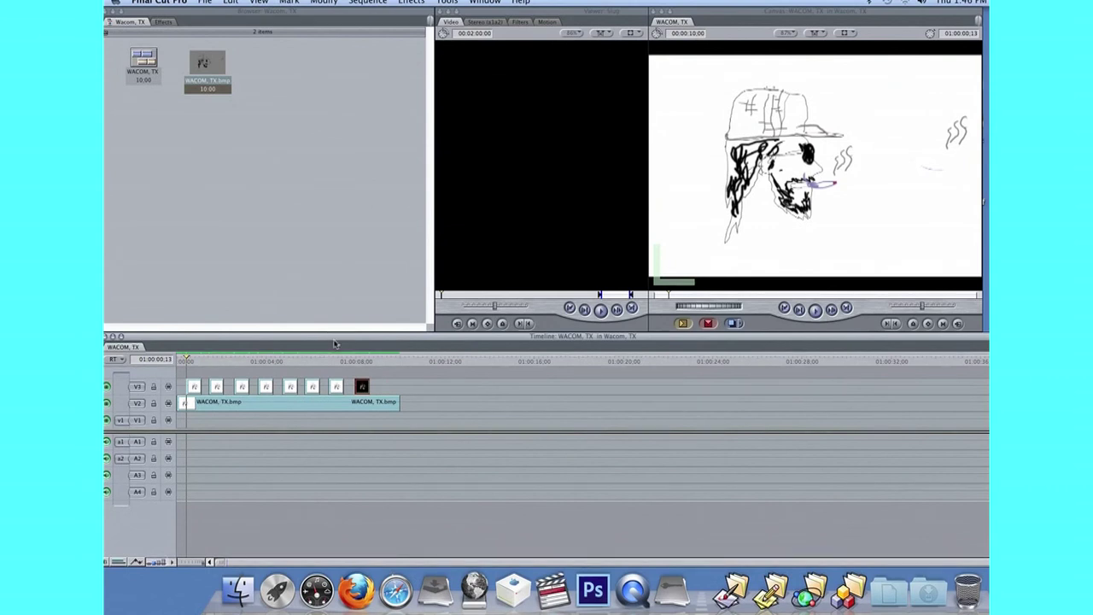
key("space")
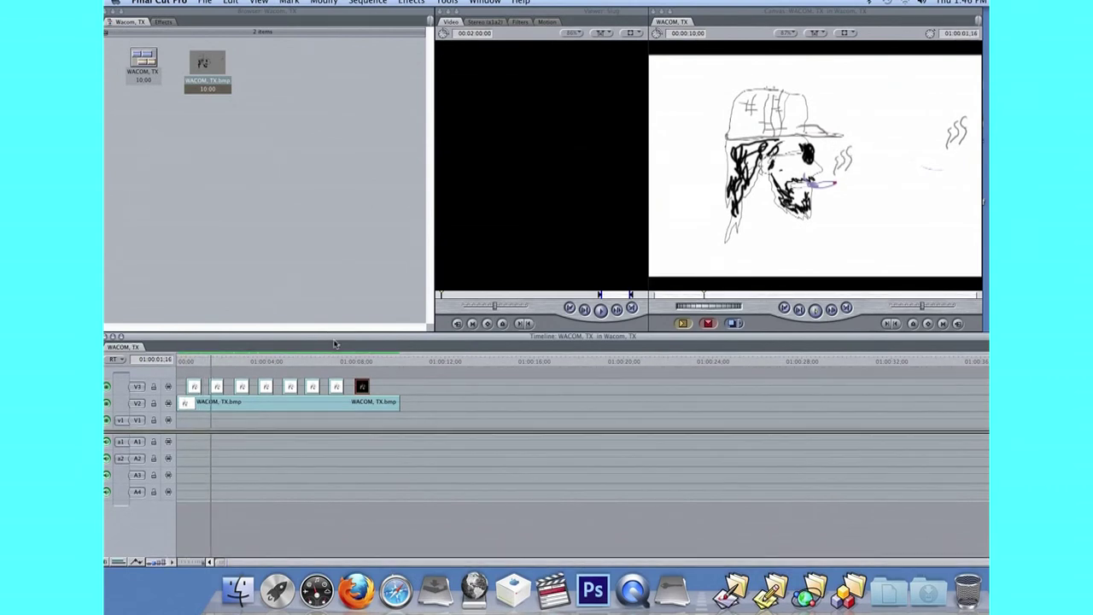